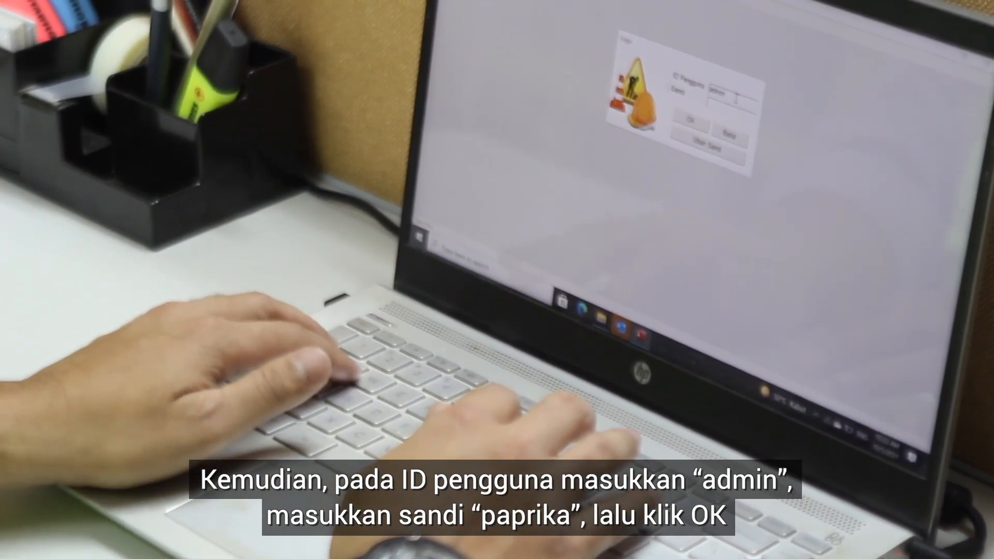
# Enter the account password in the Sandi field and log in
pyautogui.press('Tab')
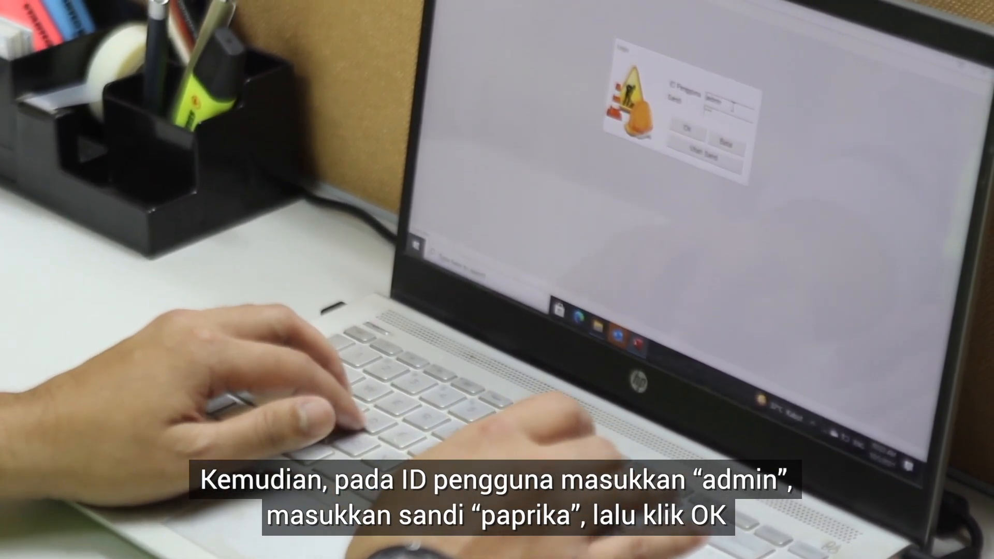
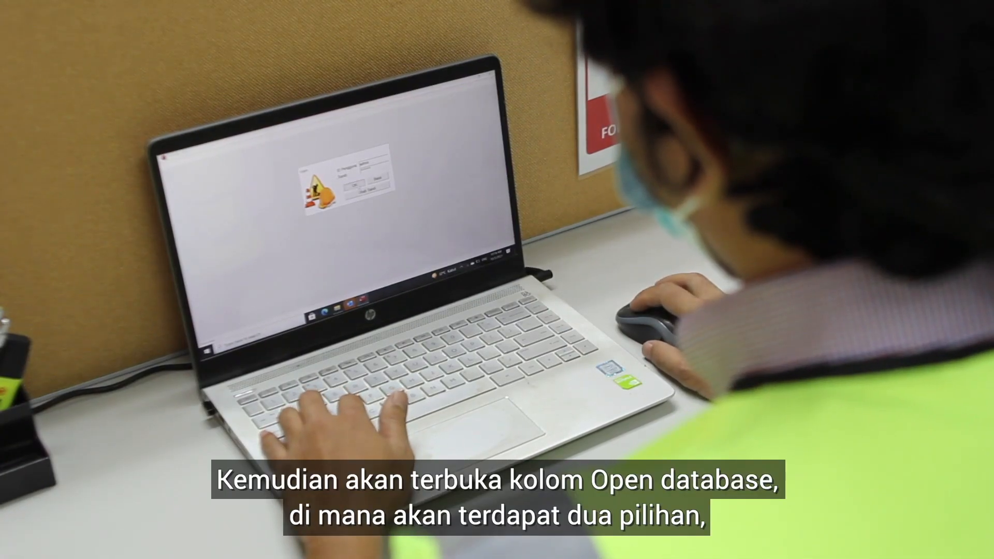
pyautogui.press('Return')
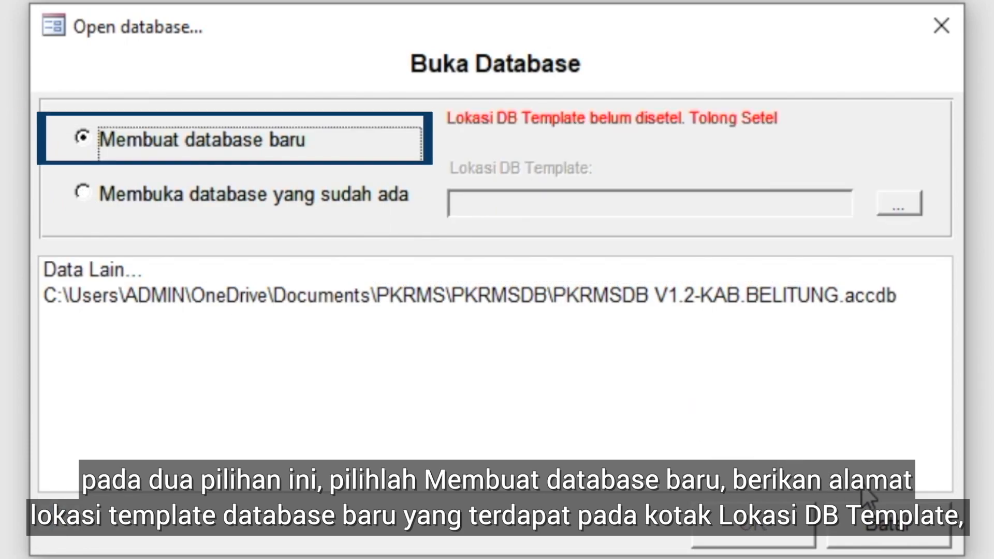
# Set the template location for the new database to PKRMSDB - Empty in Documents > PKRMS > PKRMS System
pyautogui.click(895, 207)
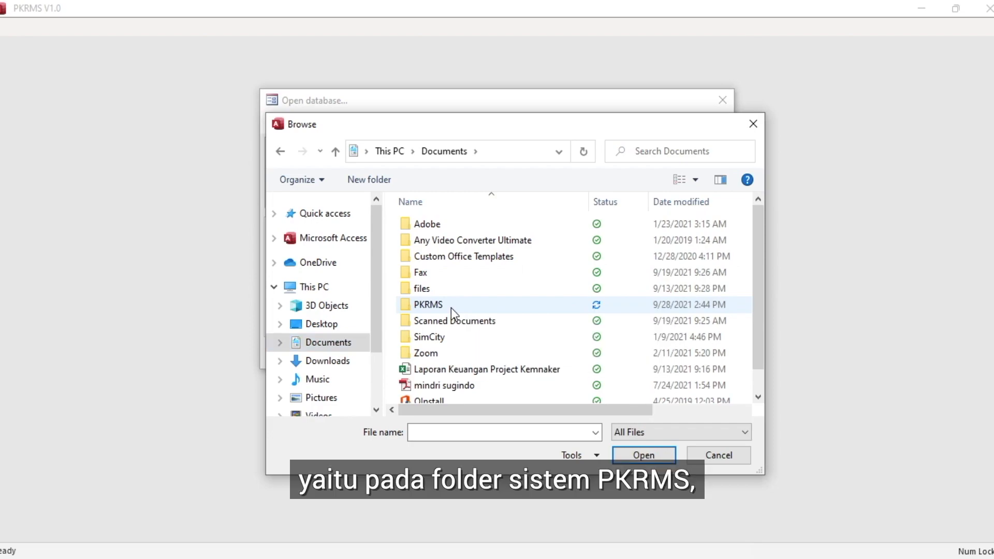
pyautogui.doubleClick(451, 308)
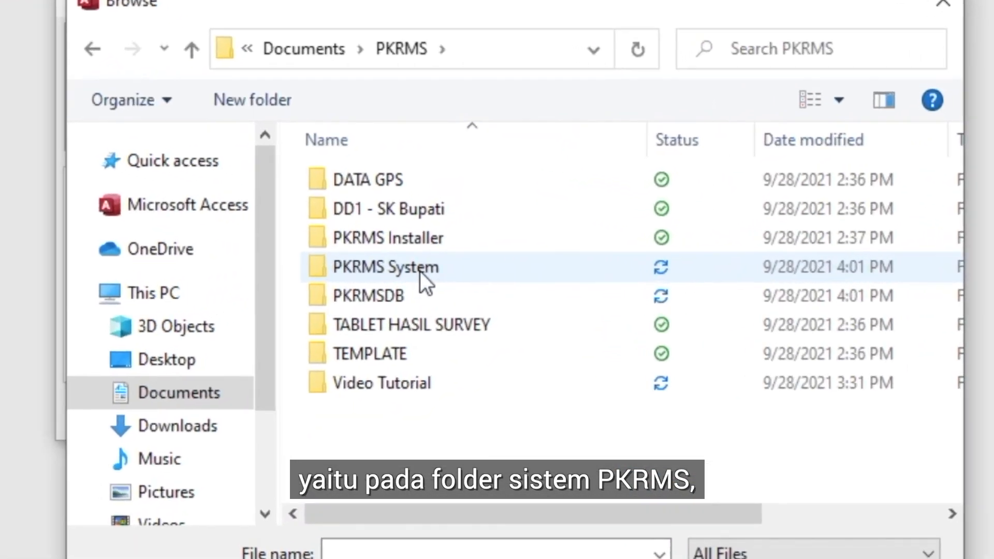
pyautogui.click(422, 271)
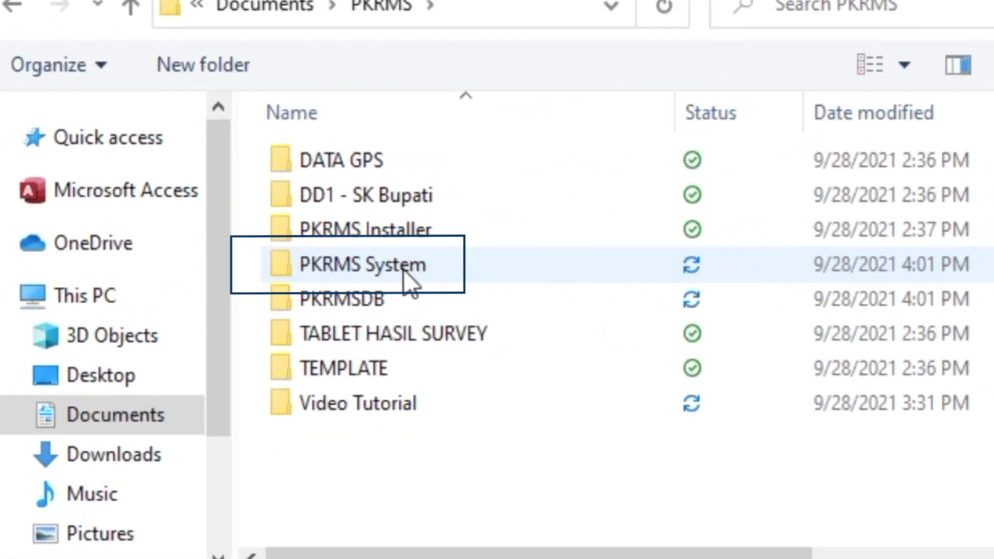
pyautogui.doubleClick(421, 271)
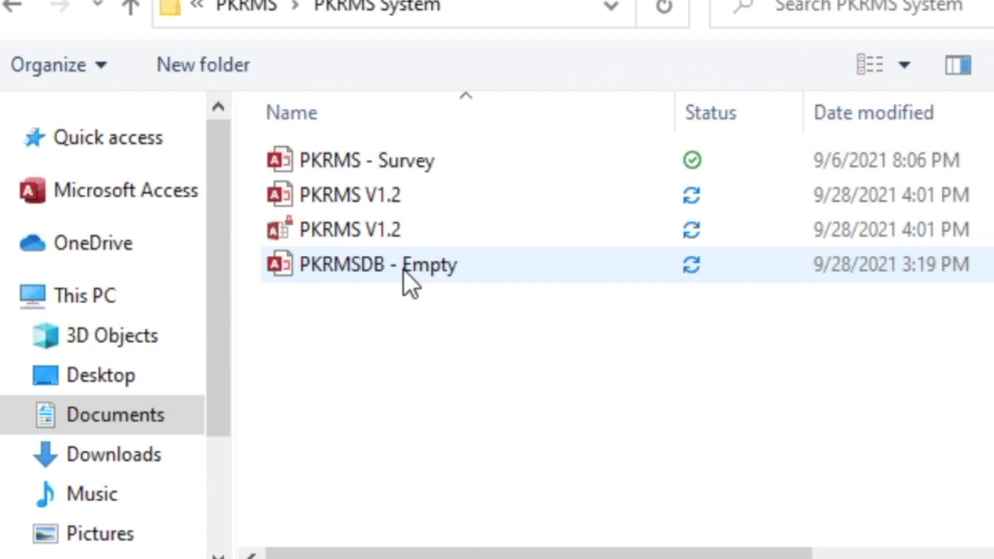
pyautogui.click(404, 269)
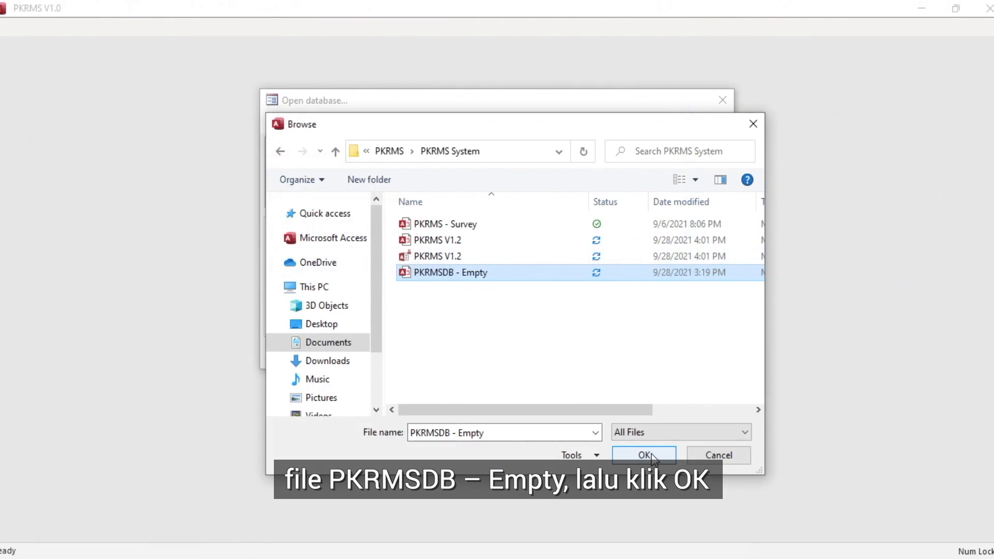
pyautogui.click(651, 455)
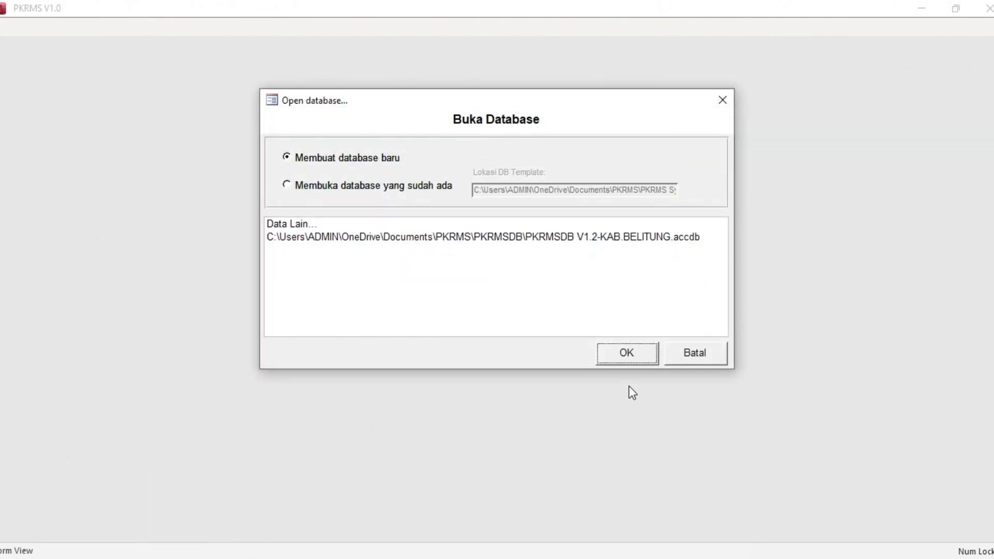
# Create the new database and save it as PKRMSDB V1.2-KAB.BELITUNG in the PKRMS > PKRMSDB folder
pyautogui.click(621, 354)
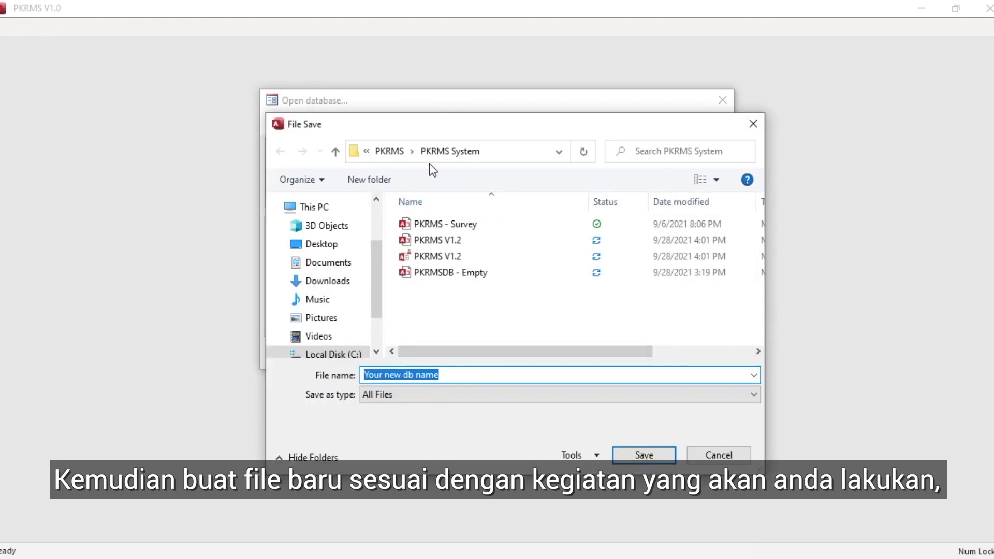
pyautogui.click(399, 155)
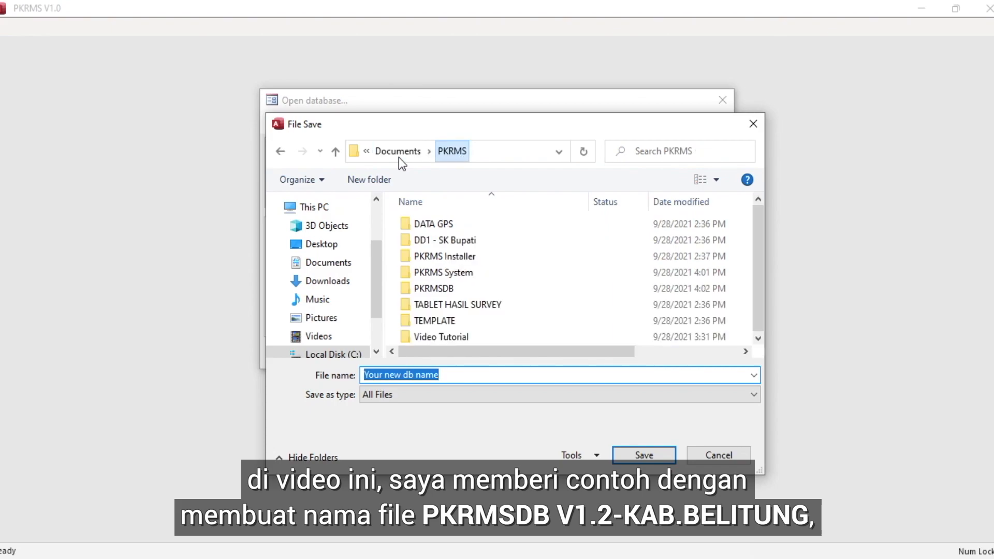
pyautogui.doubleClick(467, 290)
pyautogui.press('capslock')
pyautogui.write('PKRM')
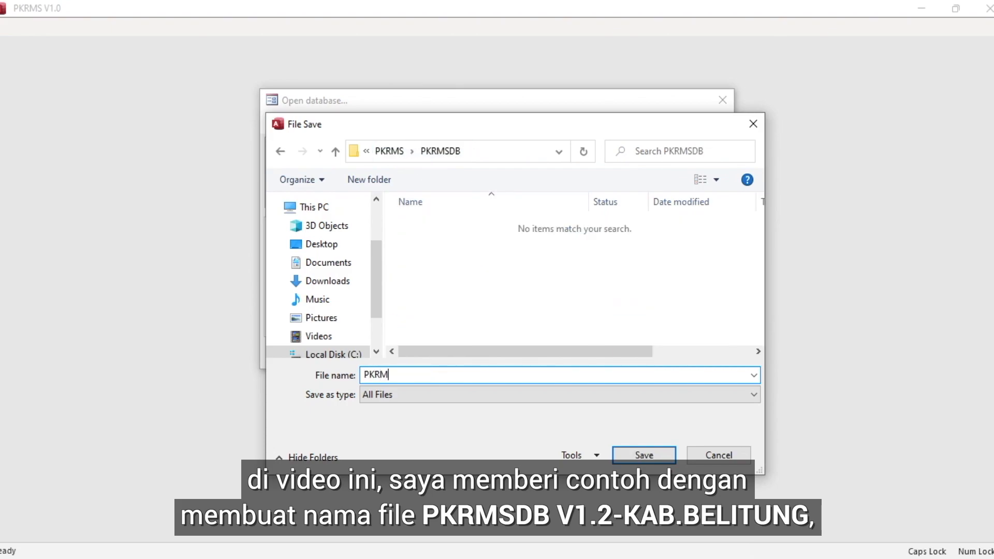
pyautogui.write('SDB')
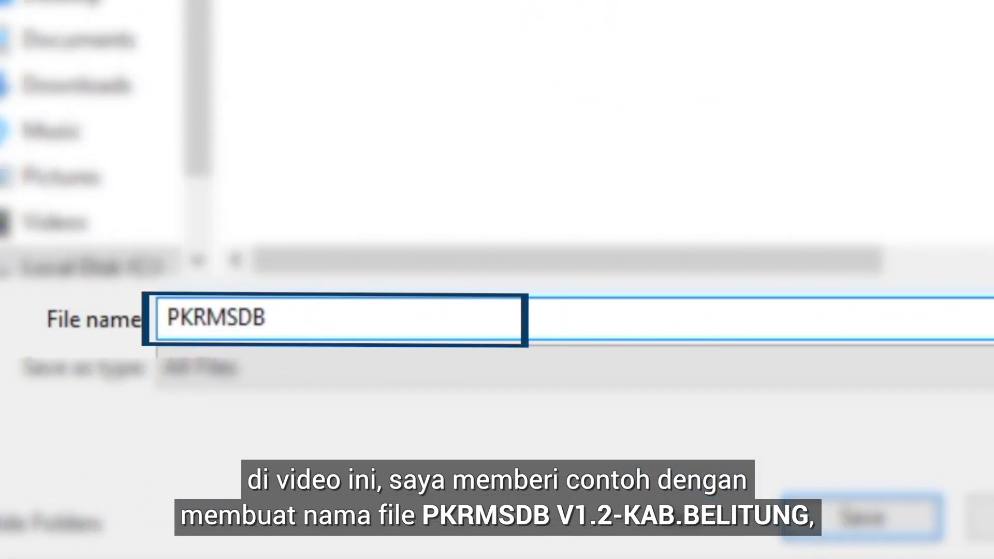
pyautogui.write('.2-KAB')
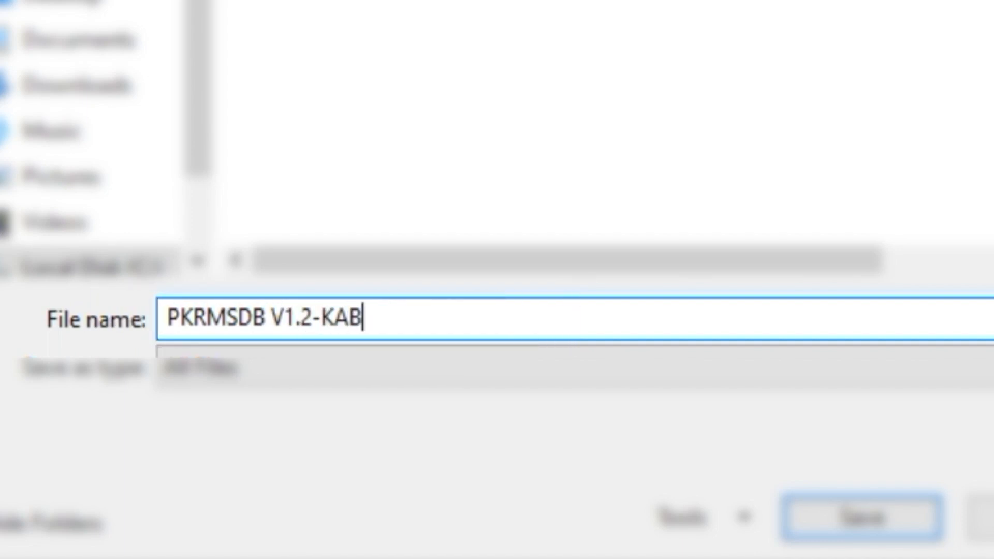
pyautogui.write('.BELITU')
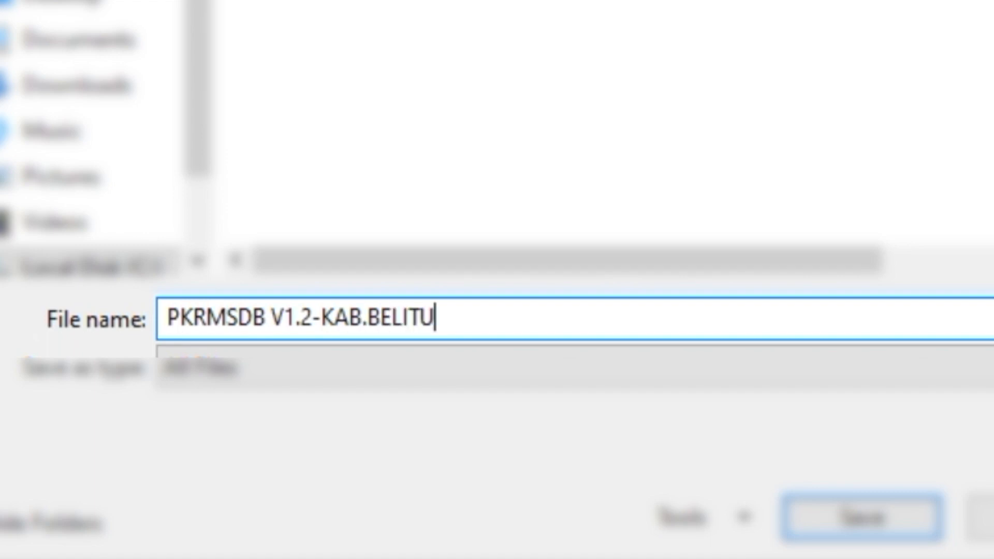
pyautogui.write('NG')
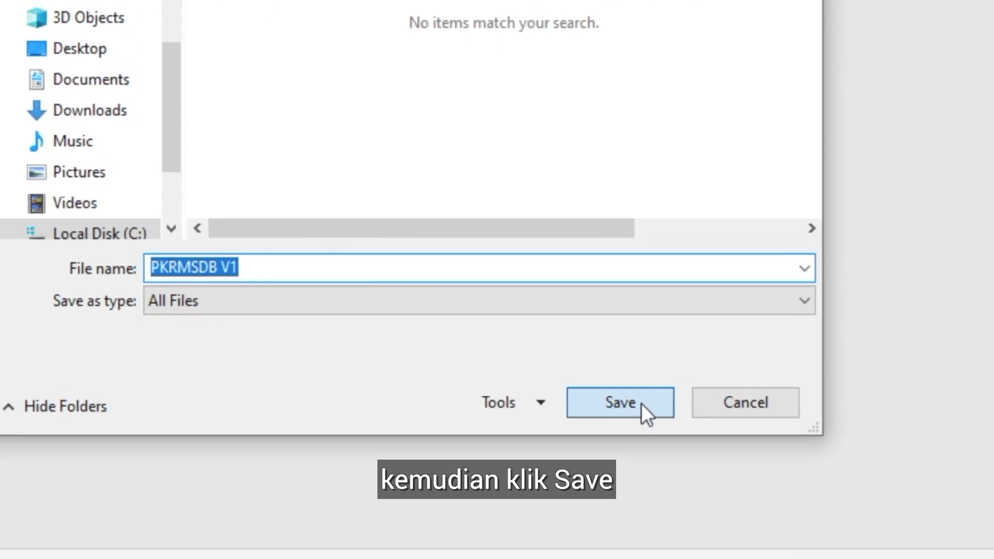
pyautogui.click(647, 429)
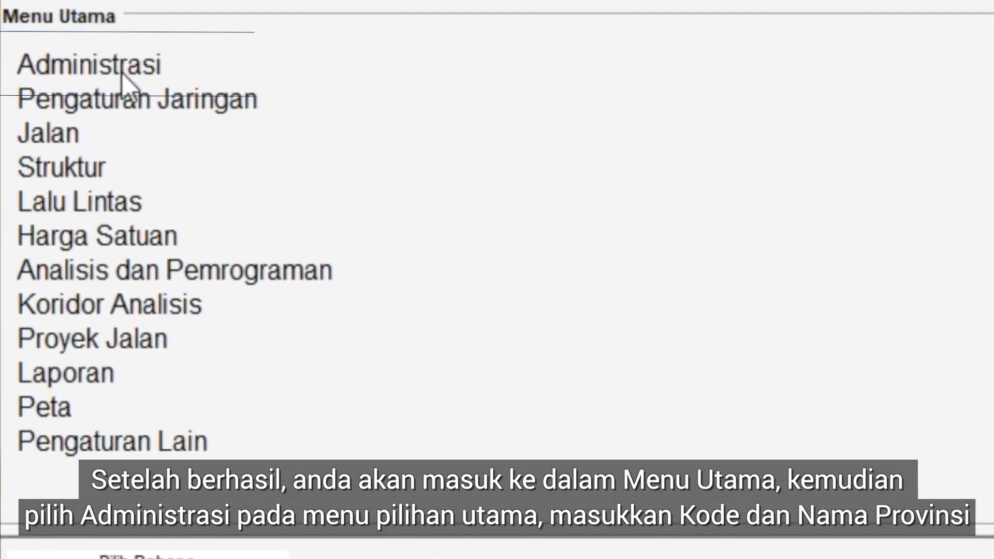
# Open the Provinsi form under Administrasi and enter a province with code 19 and name KEP.BANGKA BELITUNG
pyautogui.click(25, 89)
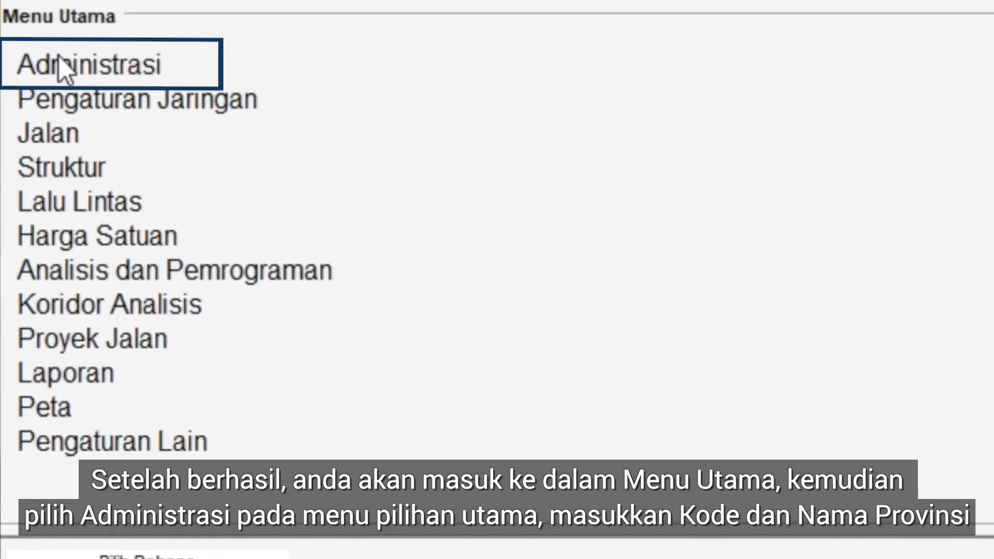
pyautogui.click(123, 67)
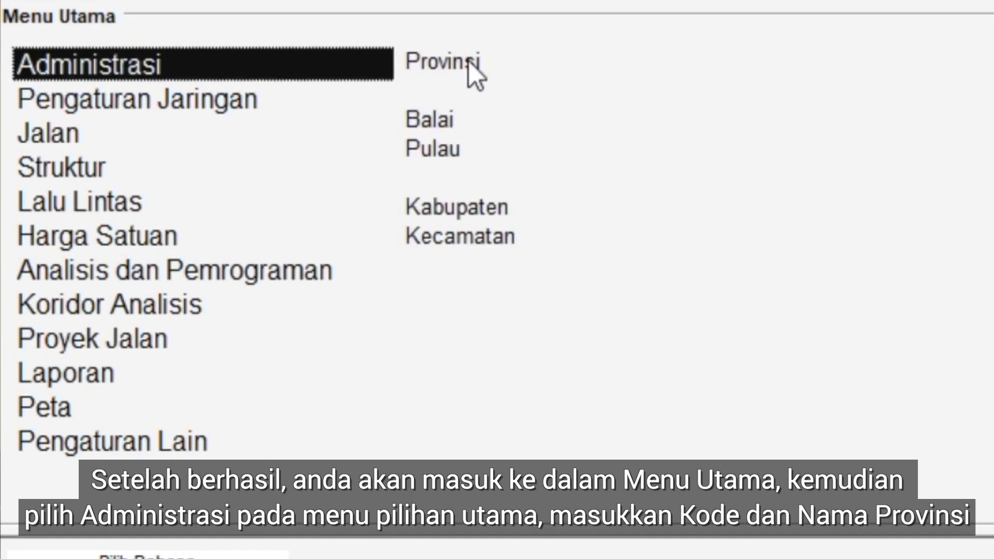
pyautogui.click(456, 64)
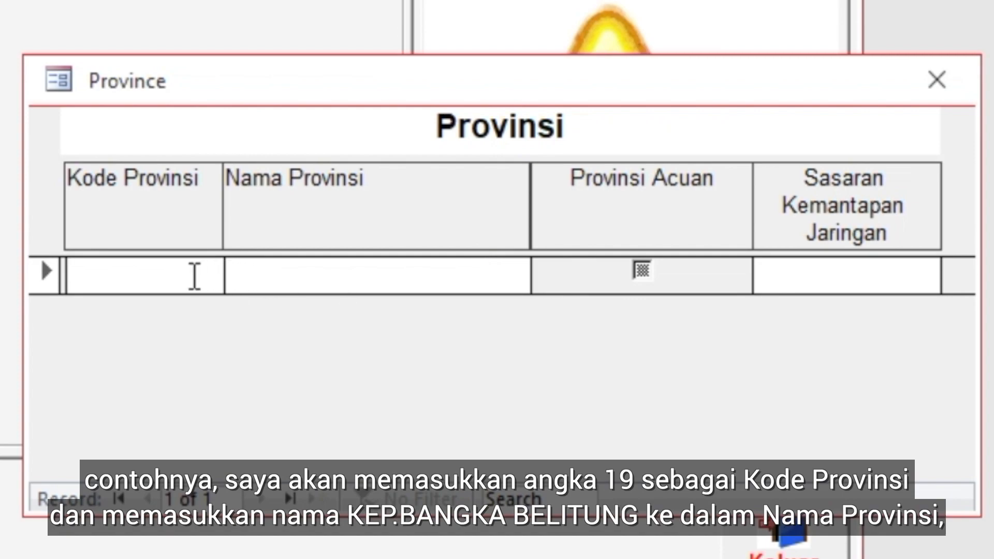
pyautogui.write('19')
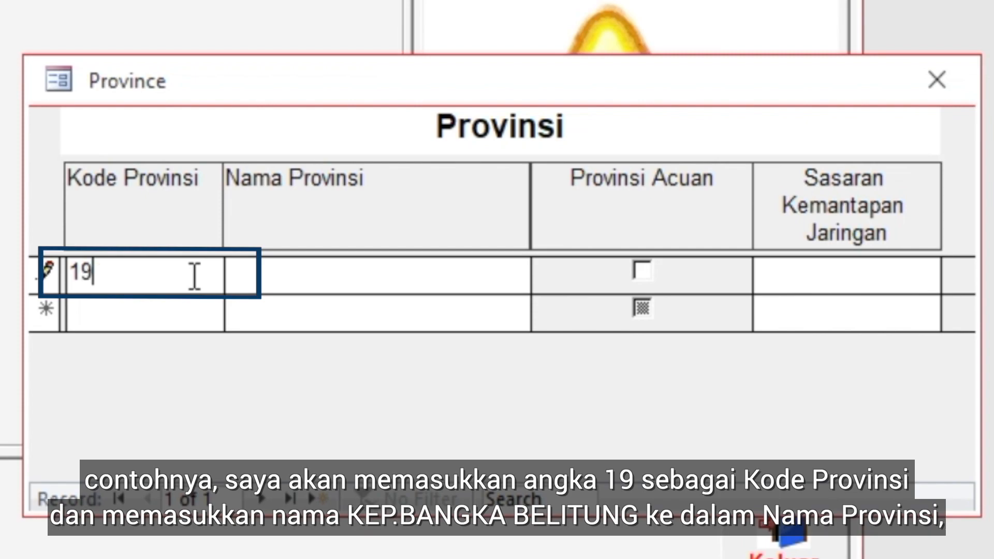
pyautogui.click(256, 272)
pyautogui.write('KEP')
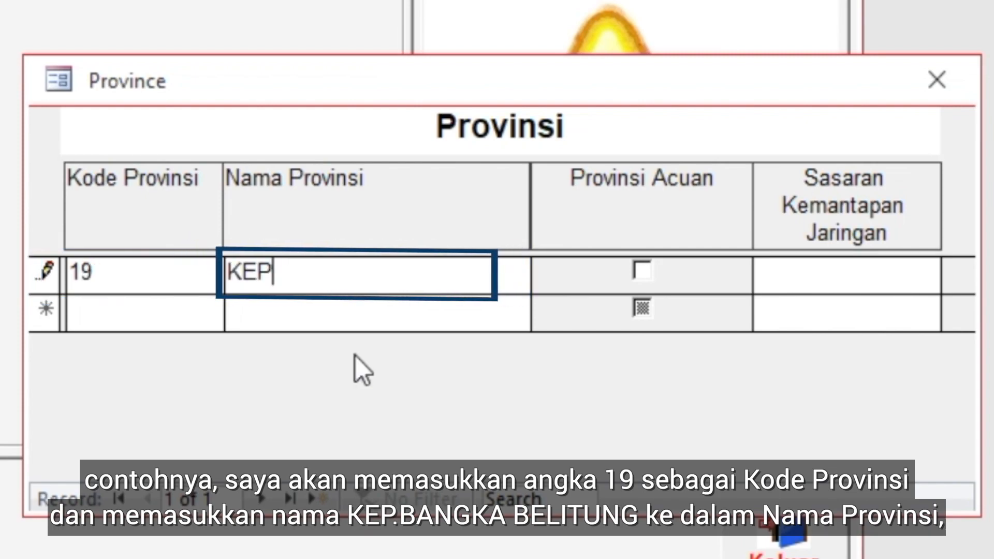
pyautogui.write('.BANGK')
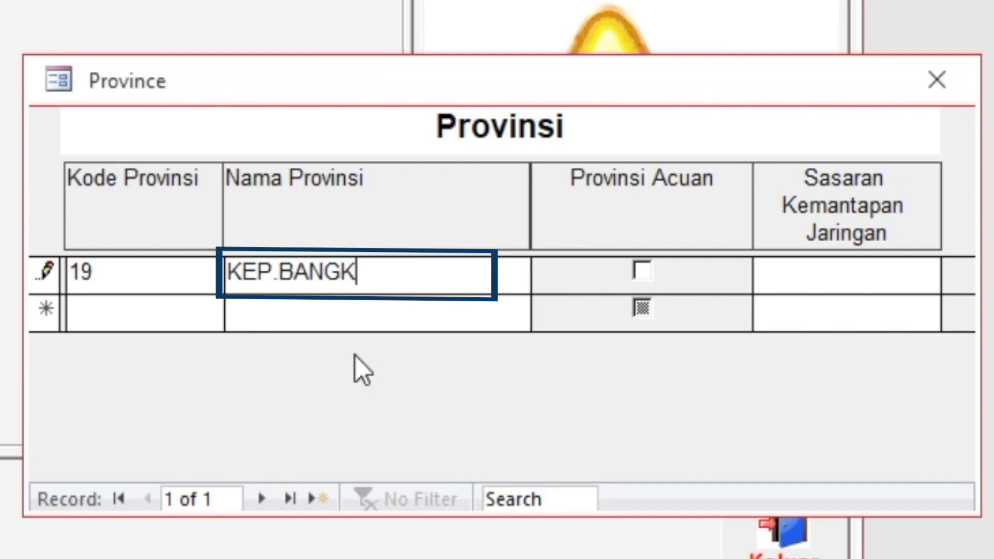
pyautogui.write('A BELITUNG')
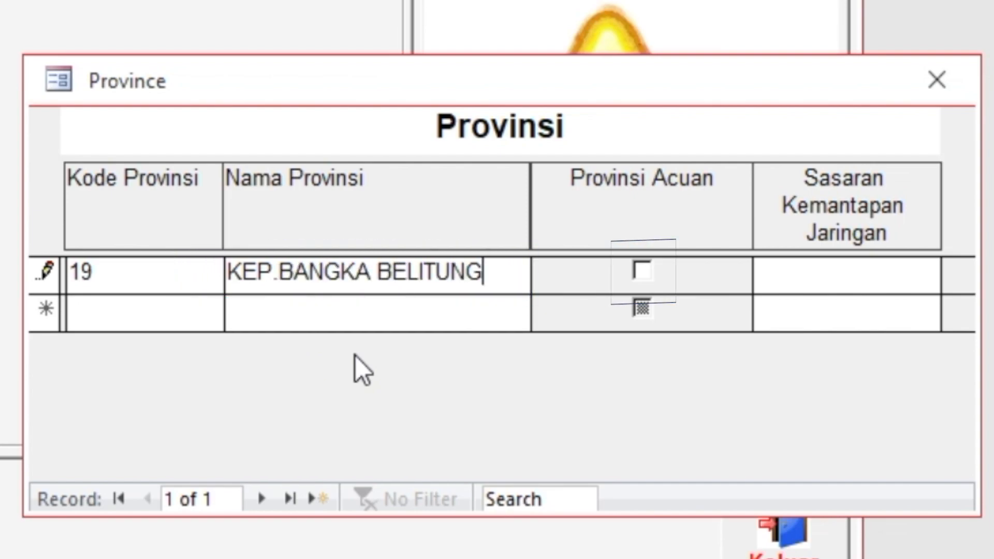
# Mark province 19 as Provinsi Acuan, then save its record and close the Provinsi form
pyautogui.press('Tab')
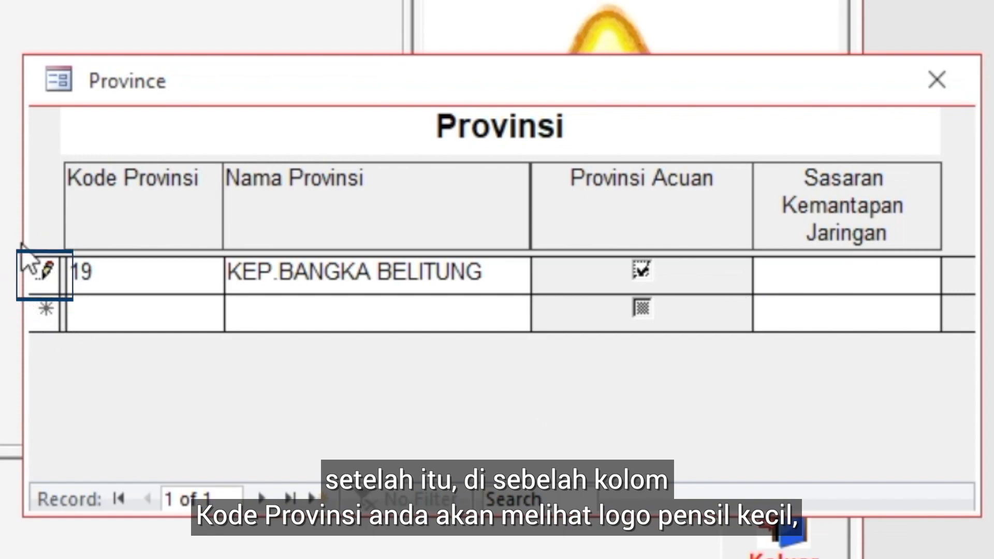
pyautogui.click(47, 275)
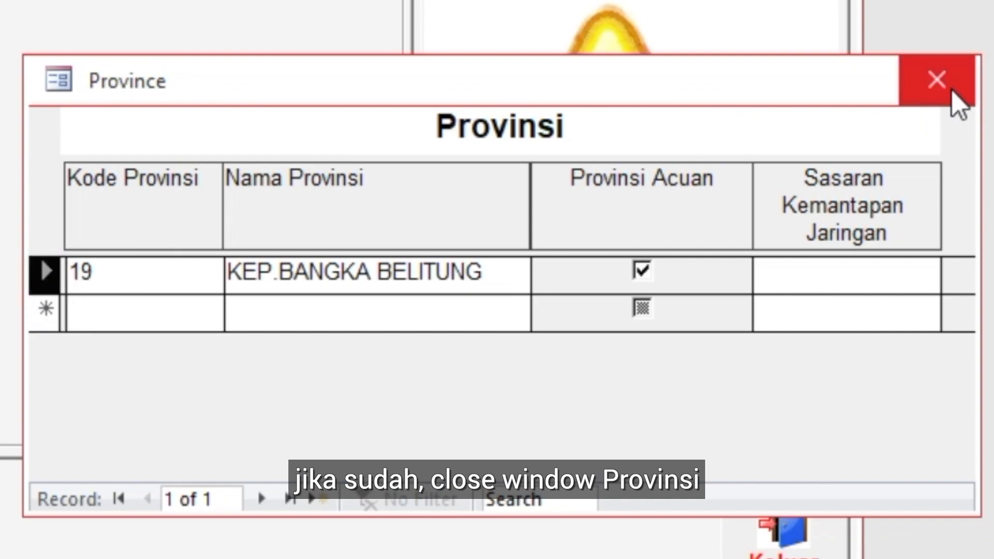
pyautogui.click(937, 81)
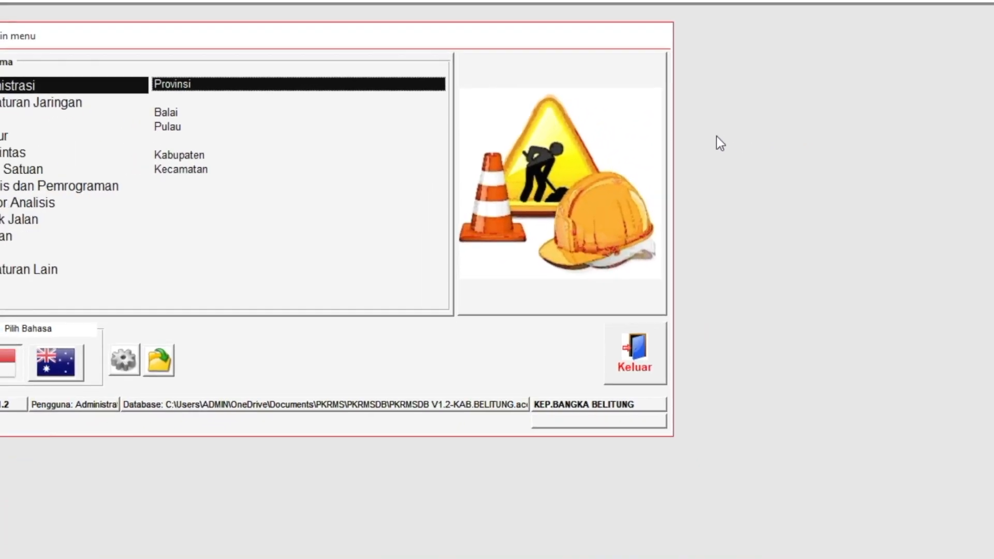
# Open the Pulau form and enter an island with code 01 and name BANGKA
pyautogui.click(175, 127)
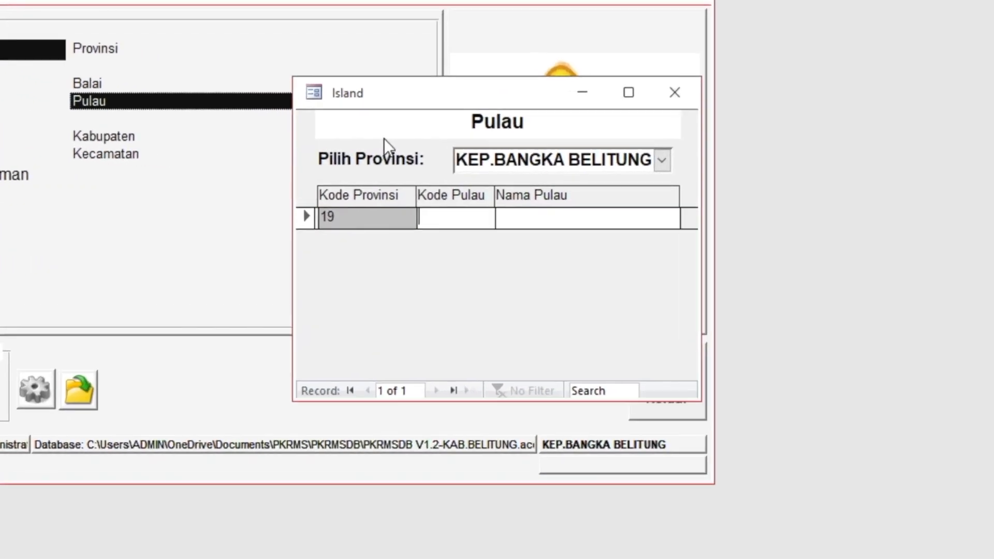
pyautogui.write('01')
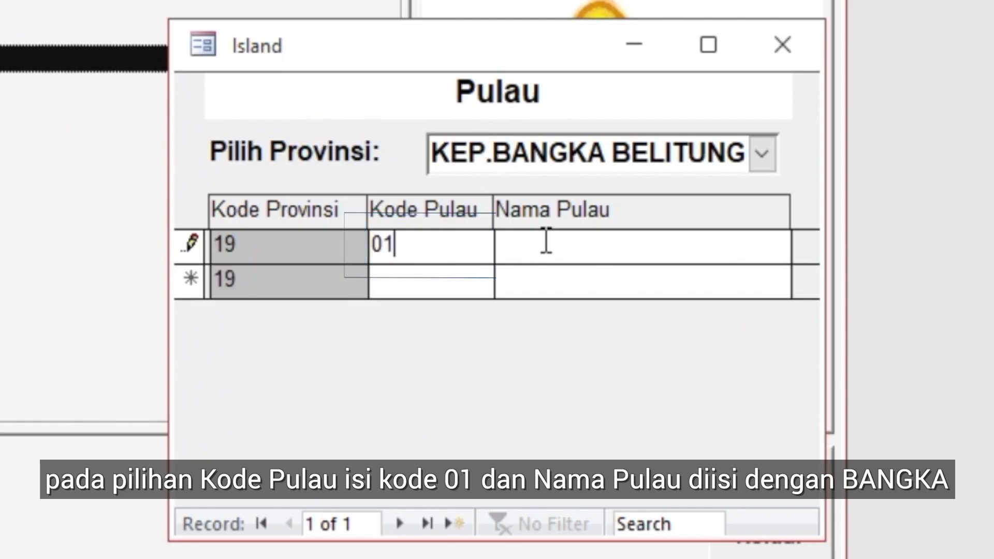
pyautogui.write('BAN')
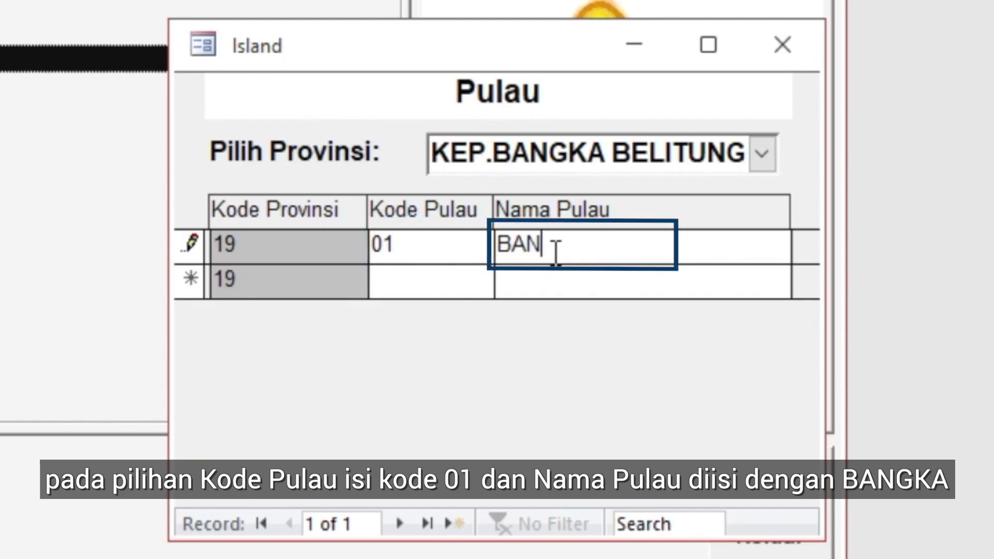
pyautogui.write('GKA')
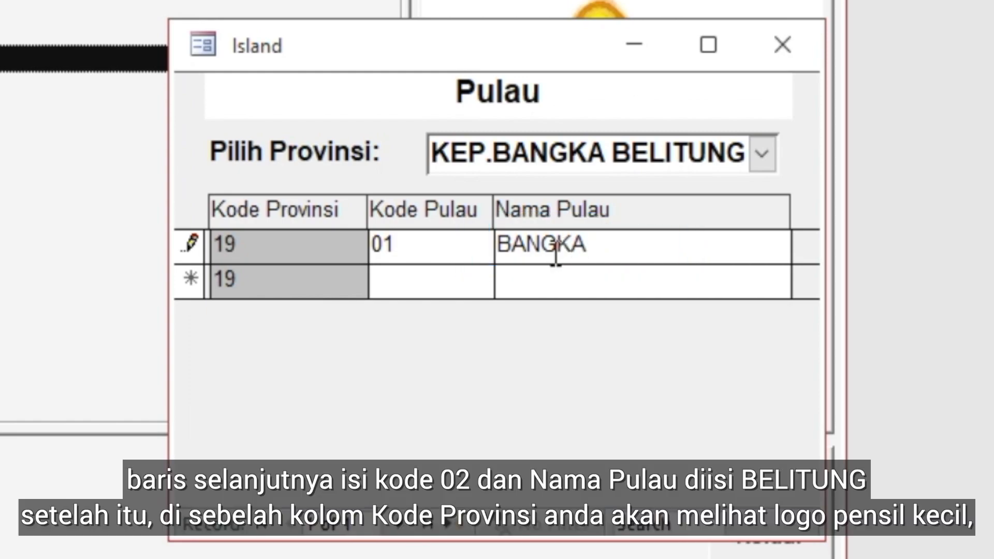
# Add a second island with code 02 and name BELITUNG, save the record and close the Pulau form
pyautogui.click(397, 284)
pyautogui.write('02')
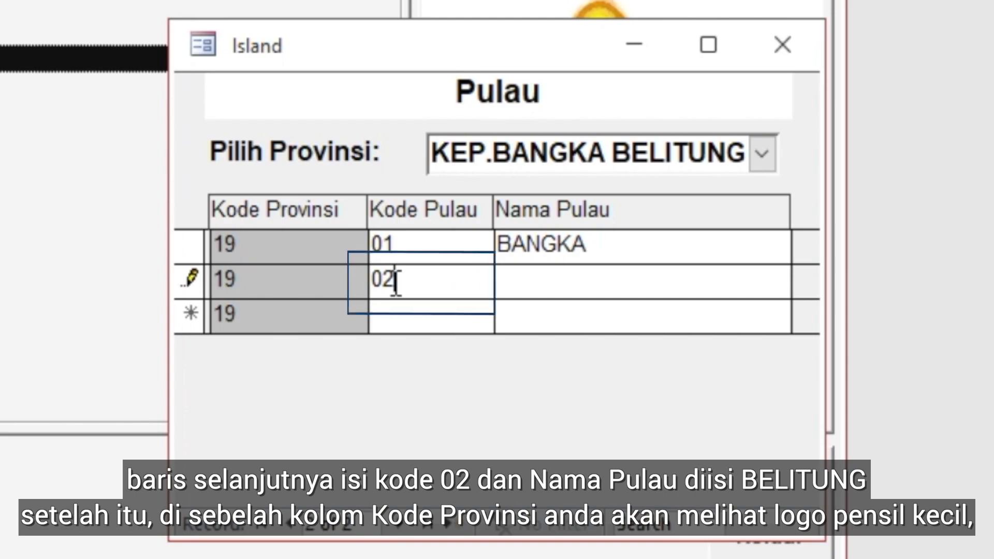
pyautogui.write('BEL')
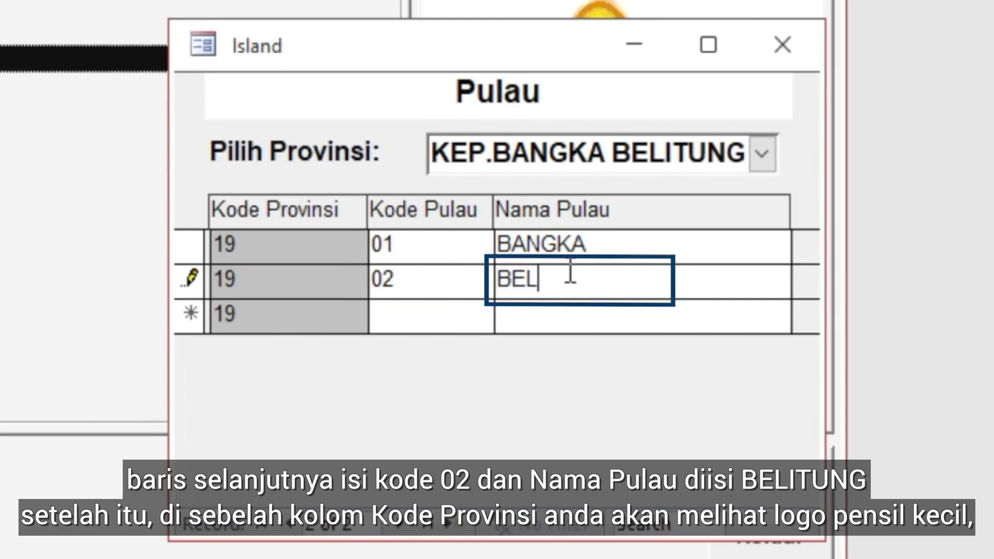
pyautogui.write('ITUNG')
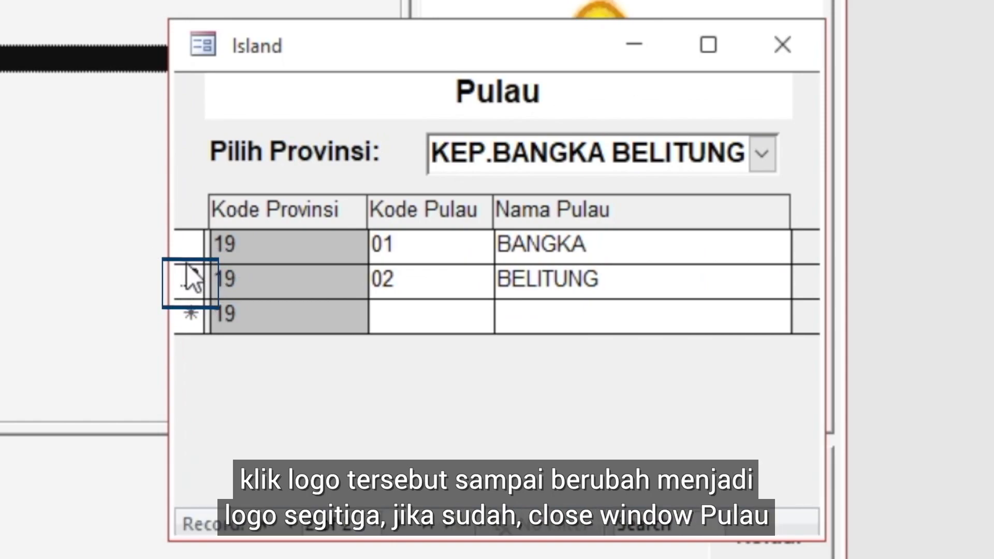
pyautogui.click(194, 278)
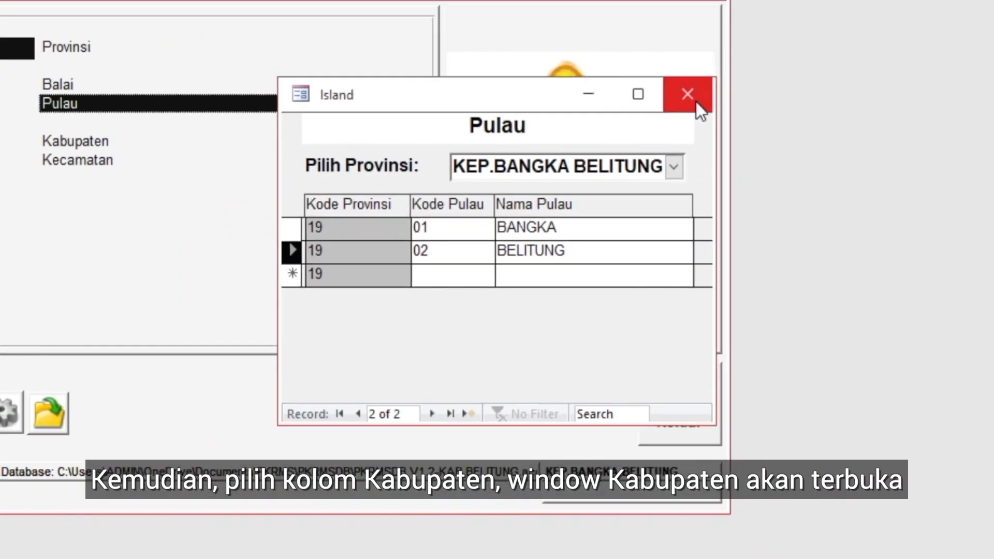
pyautogui.click(782, 45)
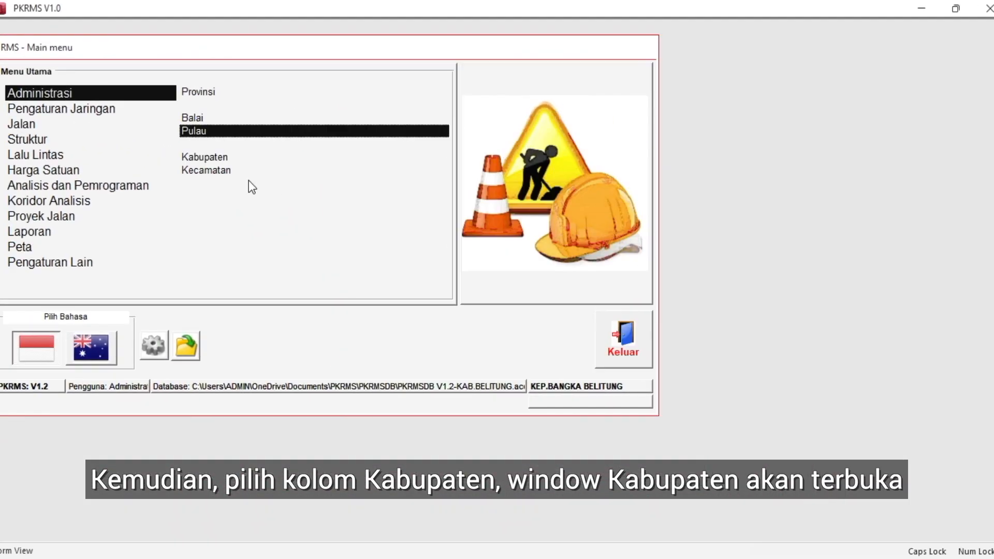
# Open the Kabupaten form and enter a kabupaten with code 02 and name BELITUNG
pyautogui.click(225, 158)
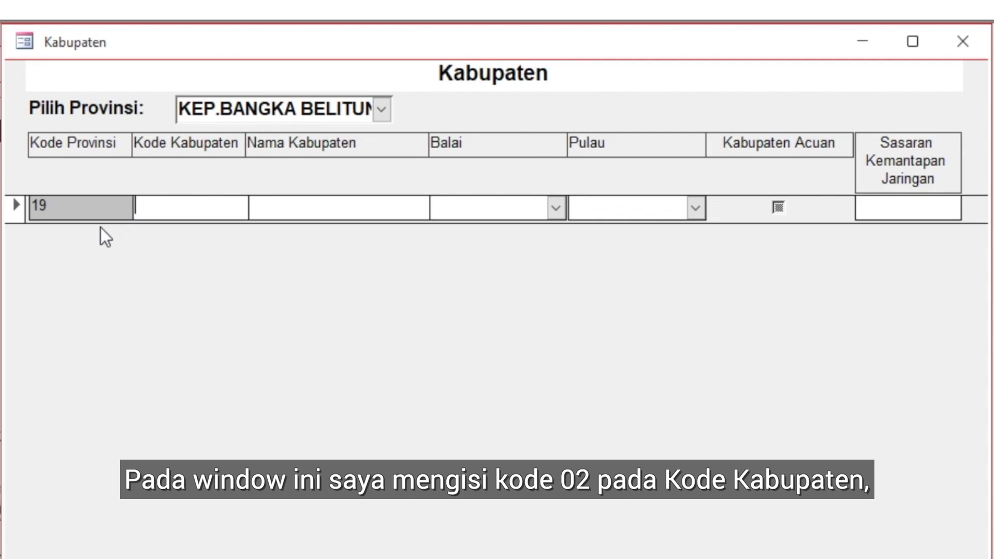
pyautogui.write('02')
pyautogui.click(348, 213)
pyautogui.write('BE')
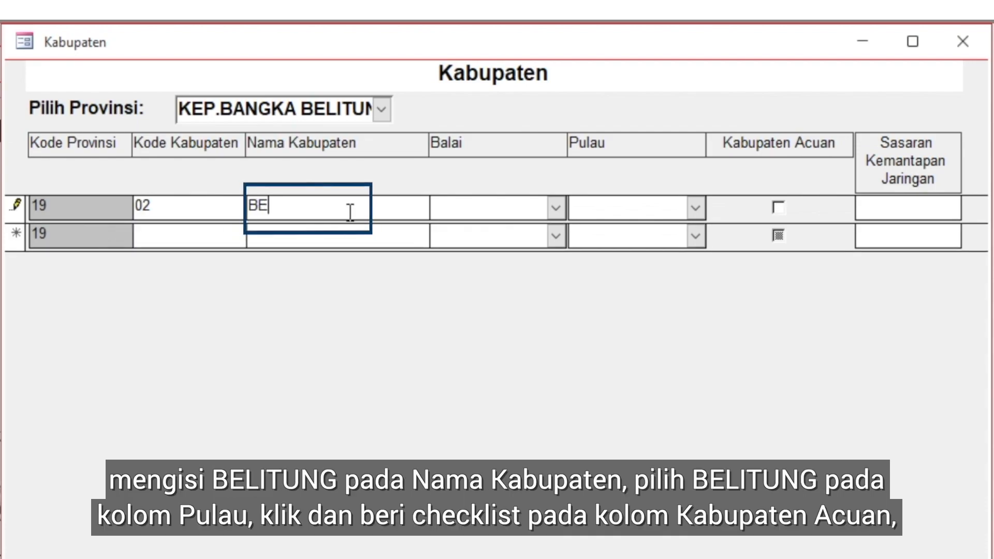
pyautogui.write('LITUNG')
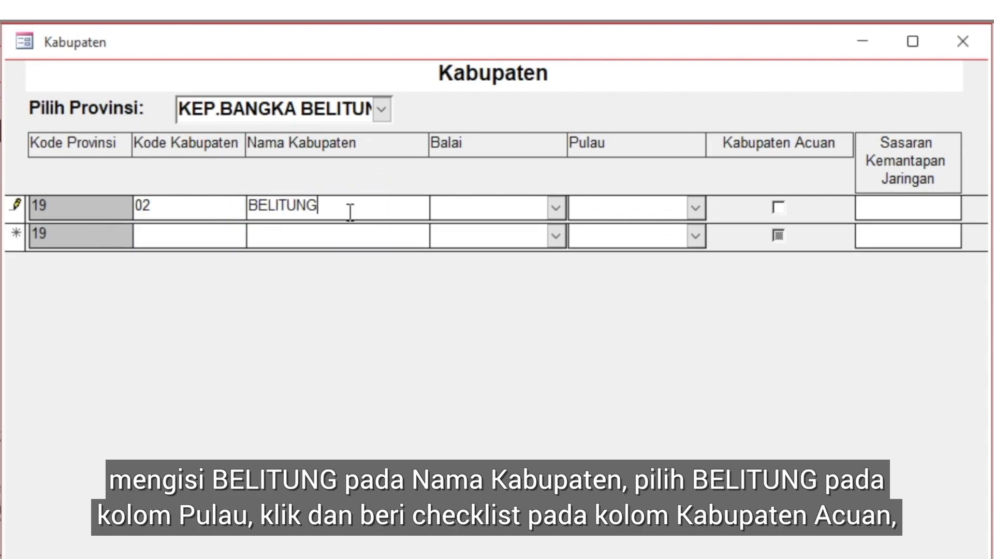
# Assign kabupaten 02 to the island BELITUNG, mark it as Kabupaten Acuan, save the record and close the Kabupaten form
pyautogui.click(696, 207)
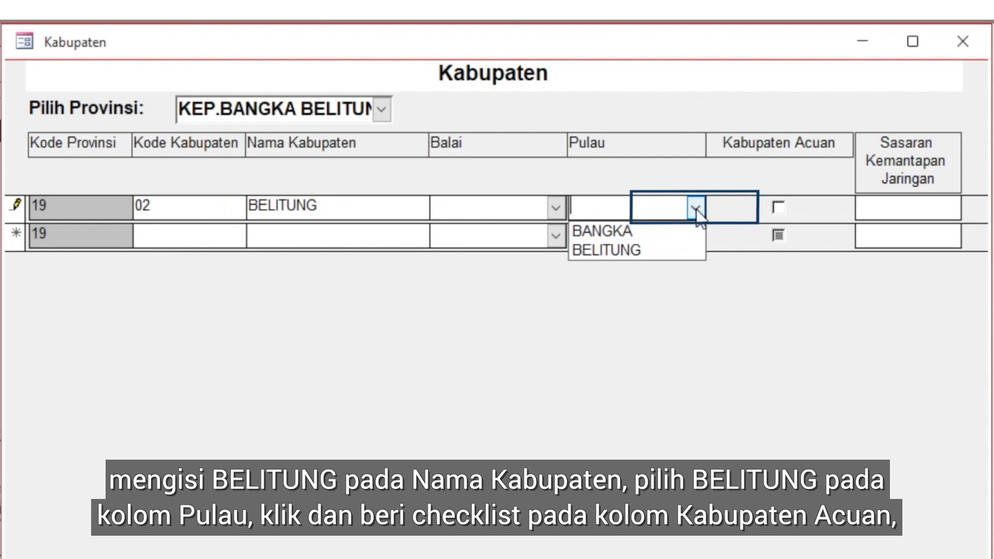
pyautogui.click(683, 250)
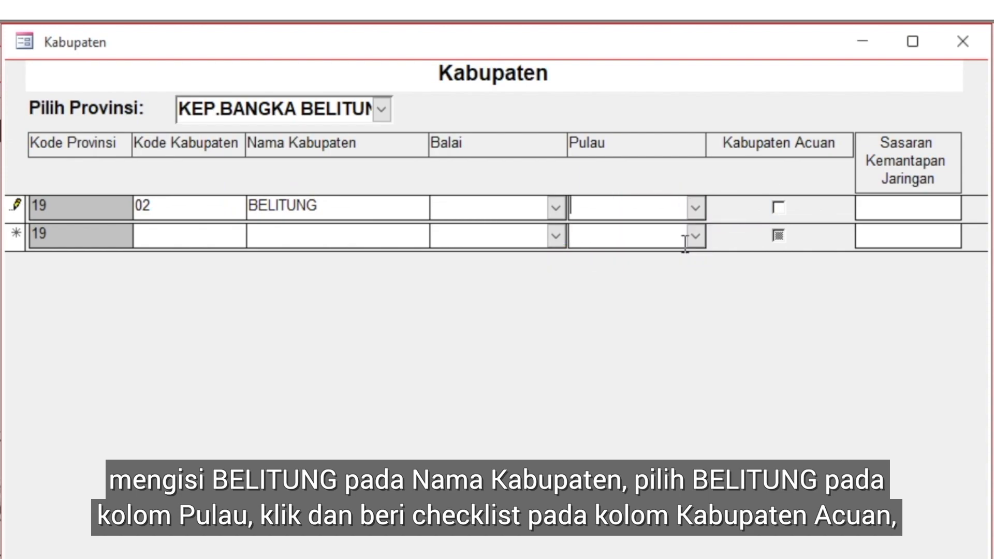
pyautogui.click(783, 213)
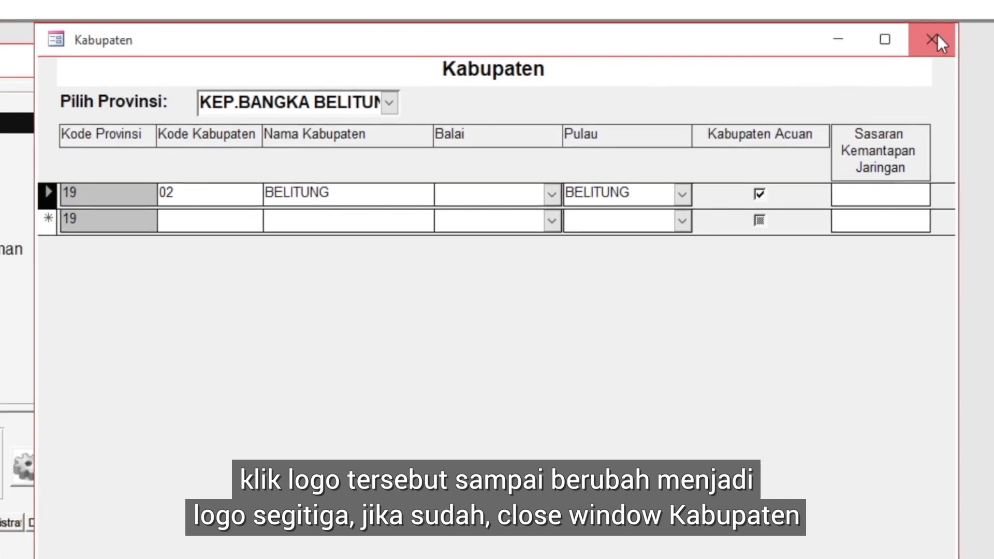
pyautogui.click(963, 41)
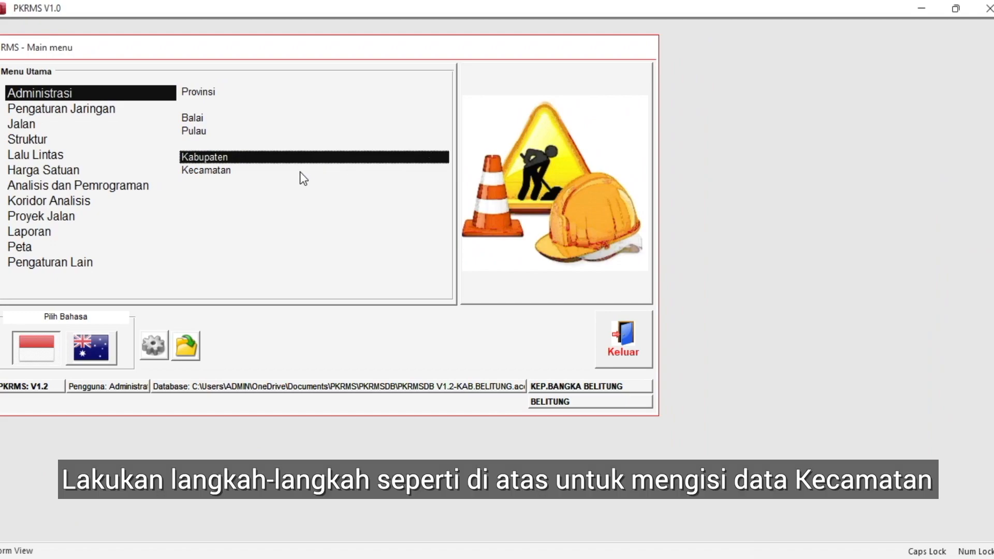
# With the Kecamatan form open, look up the kecamatan codes of BELITUNG in KEP. BANGKA BELITUNG on the BPS website, then close the form
pyautogui.click(210, 169)
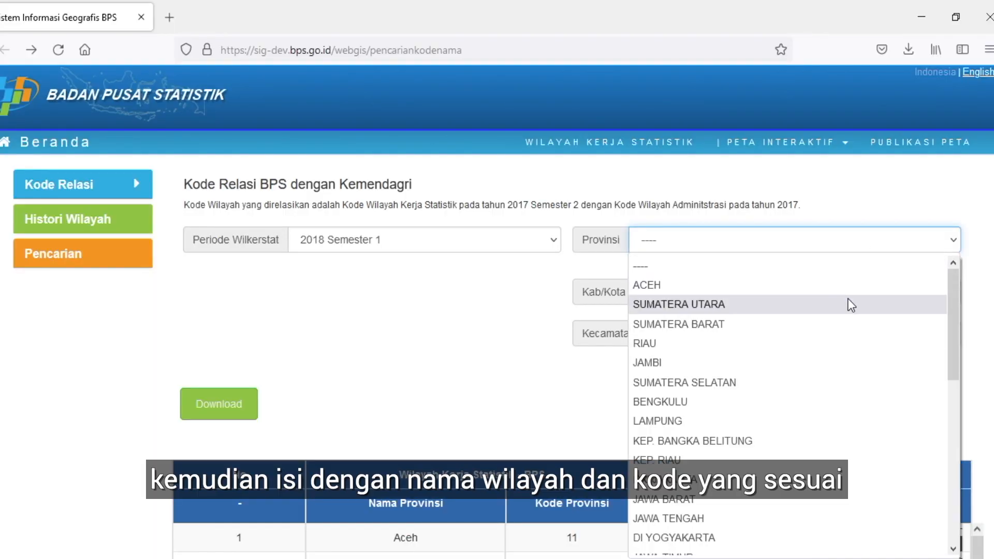
pyautogui.press('k')
pyautogui.click(780, 444)
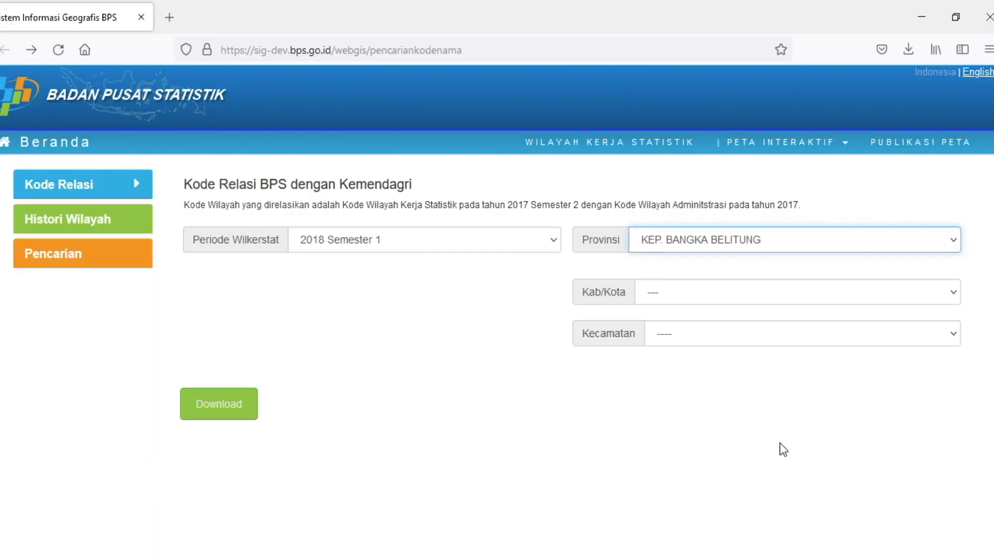
pyautogui.click(856, 300)
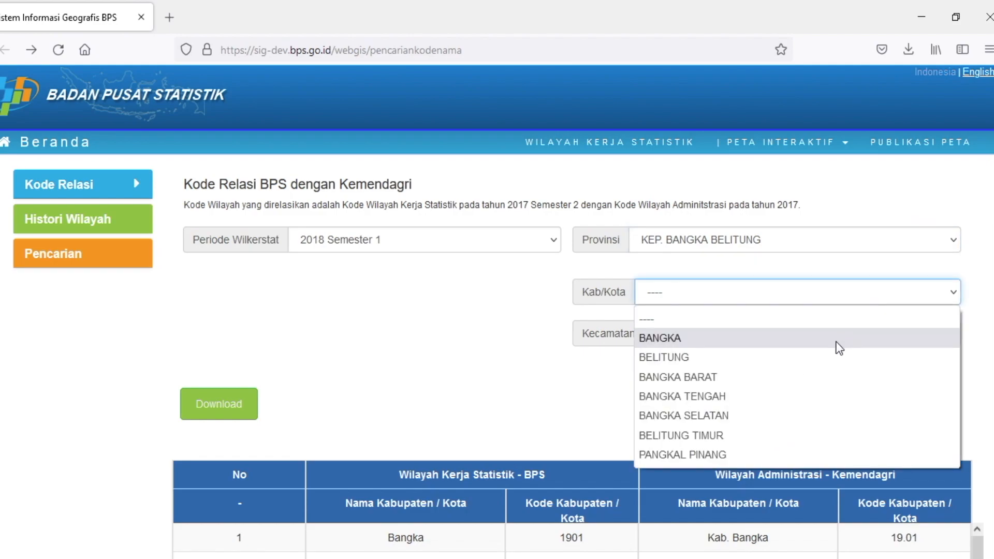
pyautogui.click(835, 358)
pyautogui.scroll(-4, 844, 341)
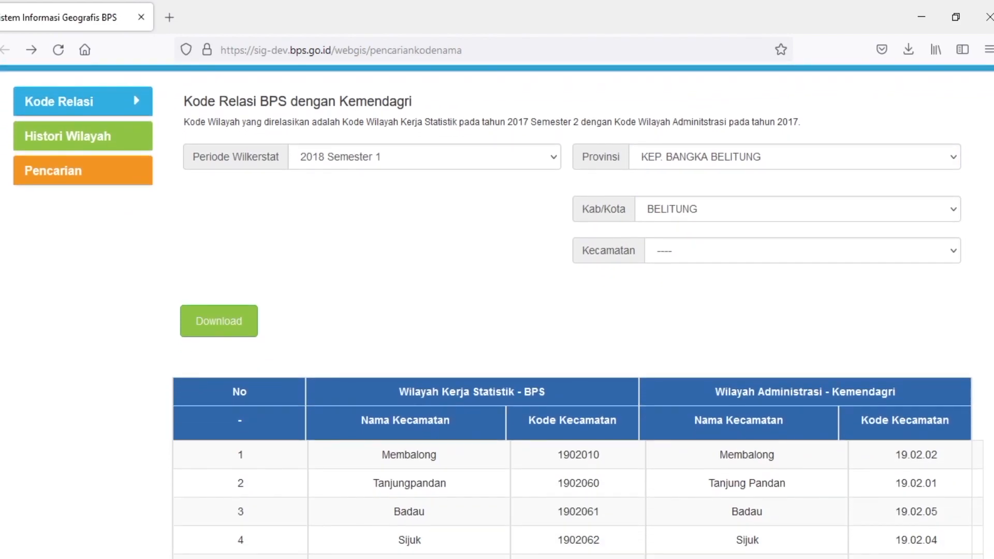
pyautogui.scroll(-1, 497, 310)
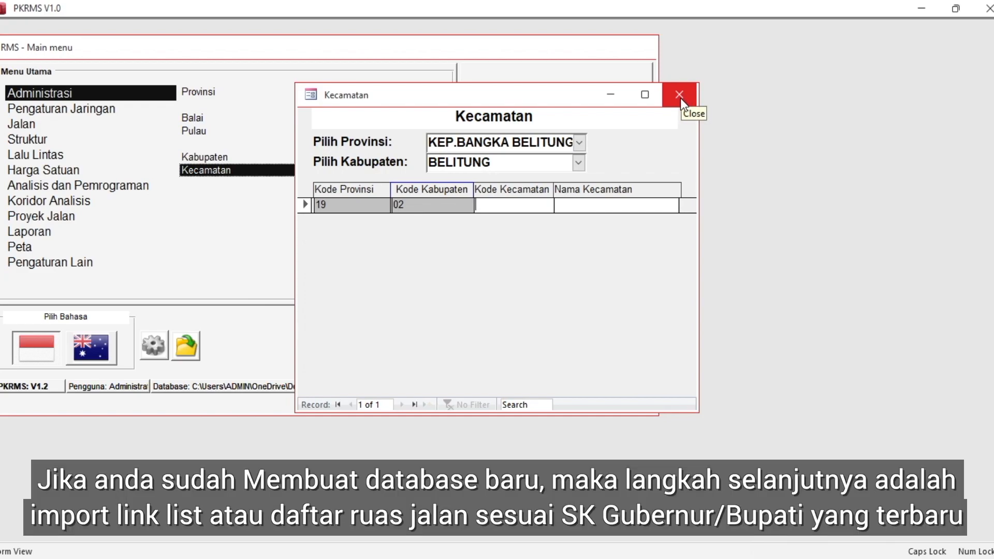
pyautogui.click(680, 101)
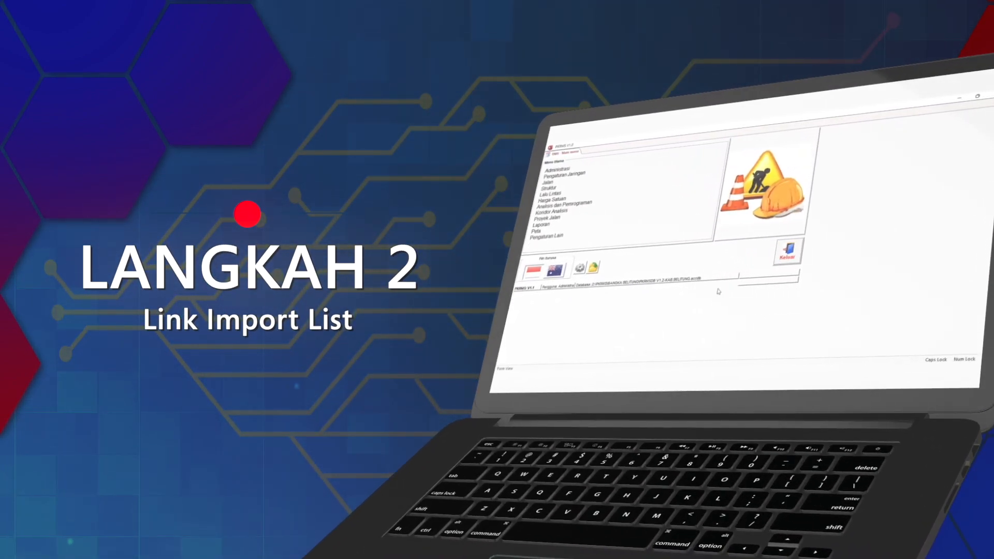
pyautogui.click(562, 161)
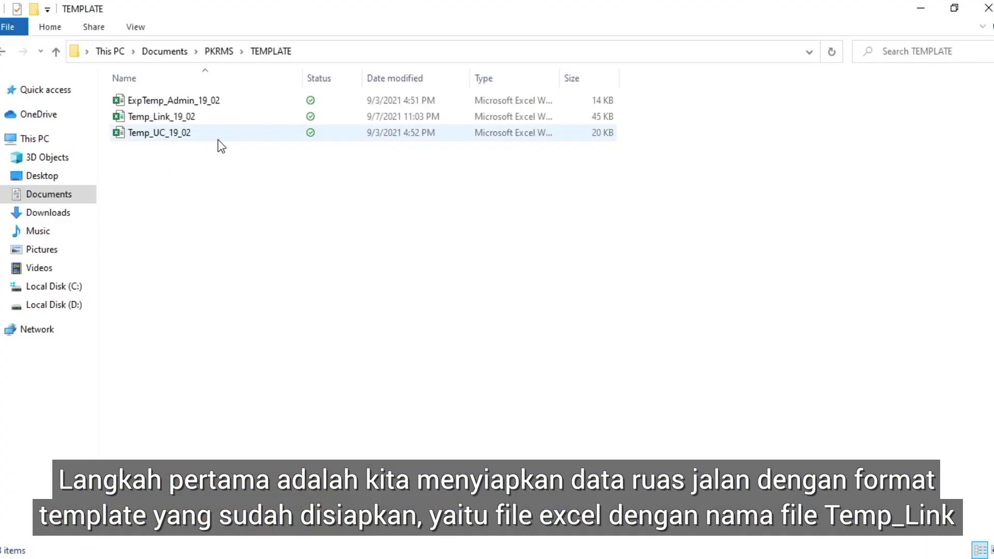
# Open the Temp_Link_19_02 template from the TEMPLATE folder in Excel, examine its road link list and close the workbook
pyautogui.click(190, 118)
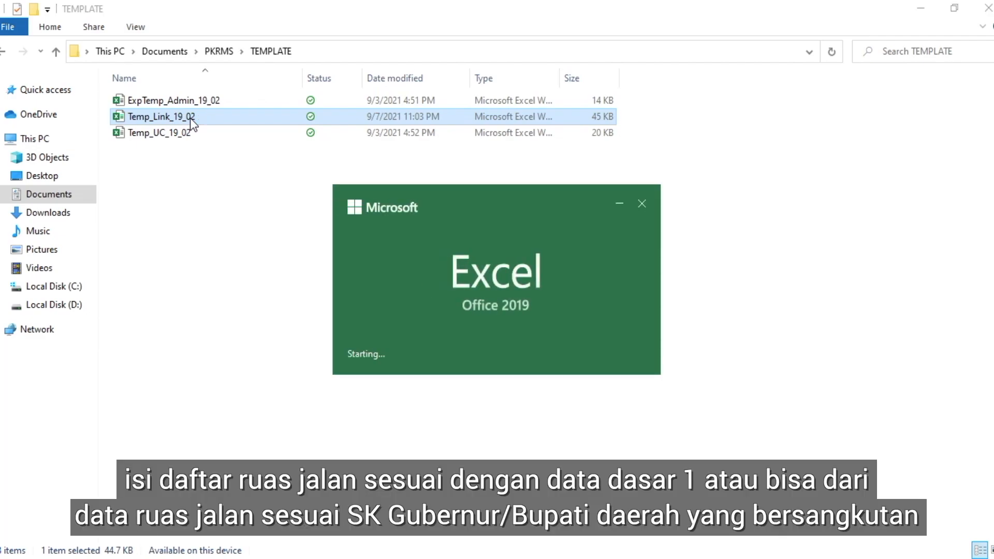
pyautogui.press('Down')
pyautogui.press('Down')
pyautogui.press('Down')
pyautogui.press('Down')
pyautogui.press('Down')
pyautogui.press('Down')
pyautogui.press('Down')
pyautogui.press('Down')
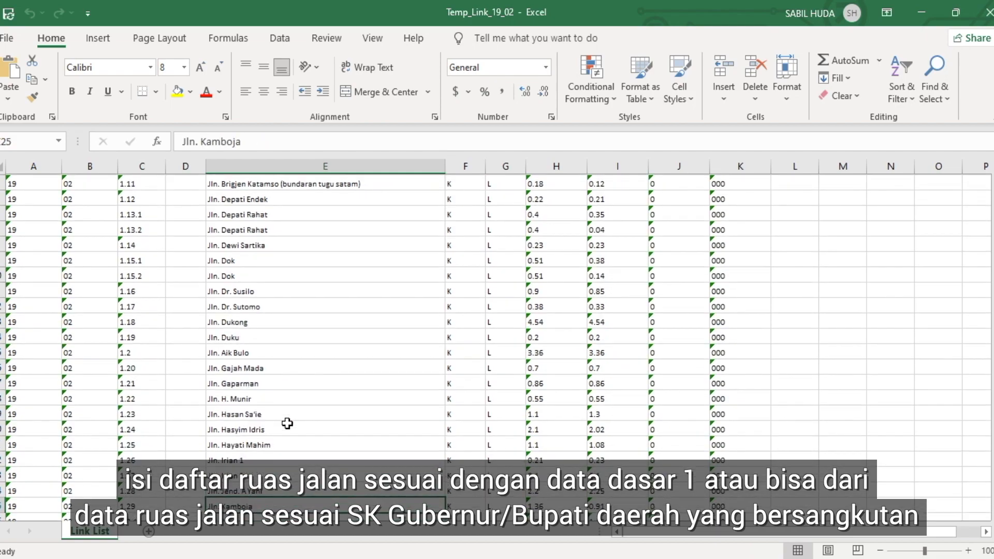
pyautogui.press('Down')
pyautogui.press('Down')
pyautogui.press('Down')
pyautogui.press('Down')
pyautogui.press('Down')
pyautogui.press('Down')
pyautogui.press('Down')
pyautogui.press('Down')
pyautogui.press('Down')
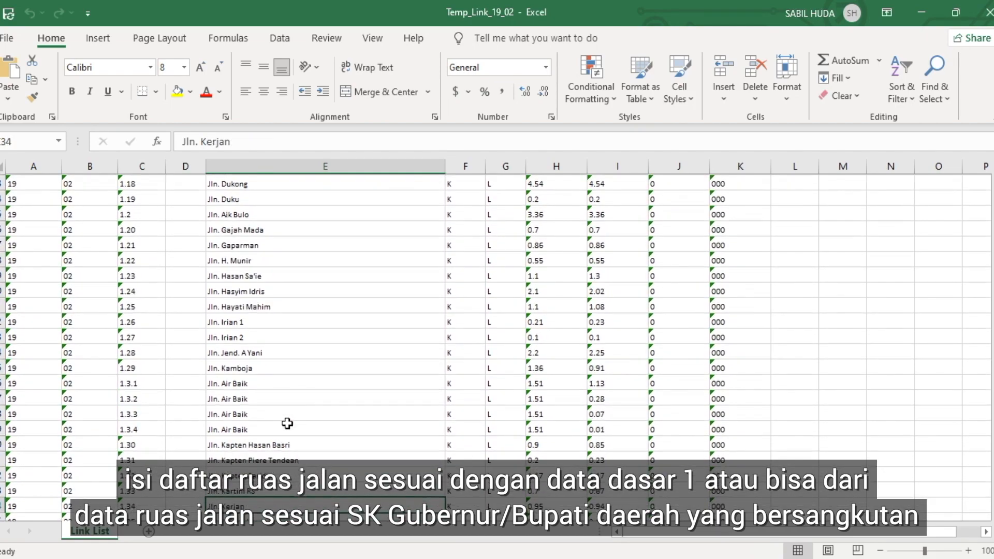
pyautogui.press('Down')
pyautogui.press('Down')
pyautogui.press('Down')
pyautogui.press('Down')
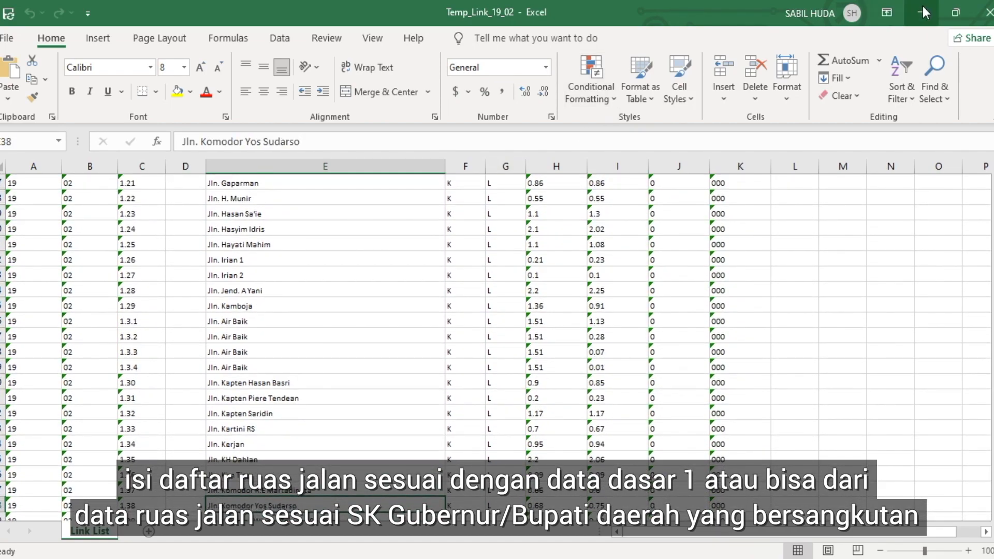
pyautogui.click(988, 12)
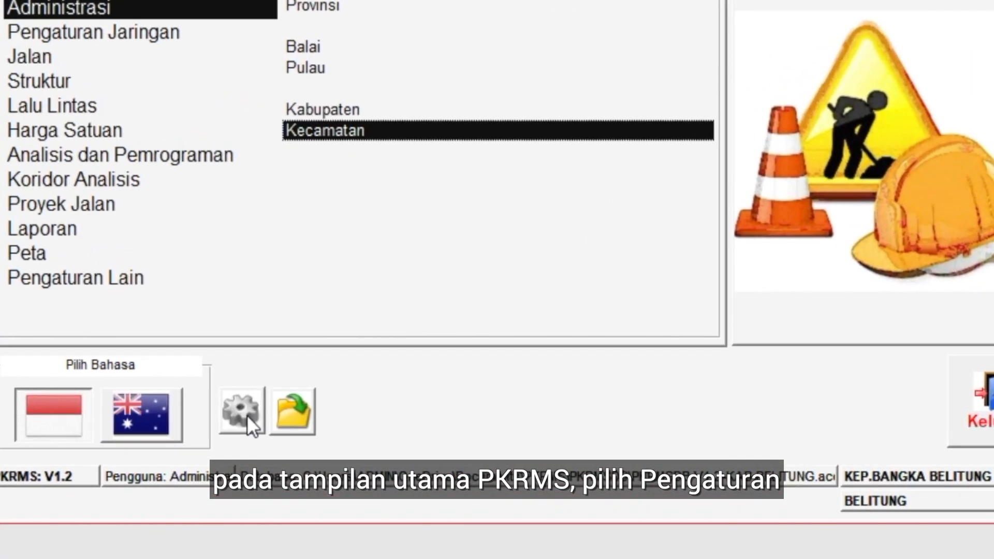
# In the PKRMS settings, import the Jalan data from the Temp_Link_19_02 template in the PKRMS TEMPLATE folder
pyautogui.click(247, 415)
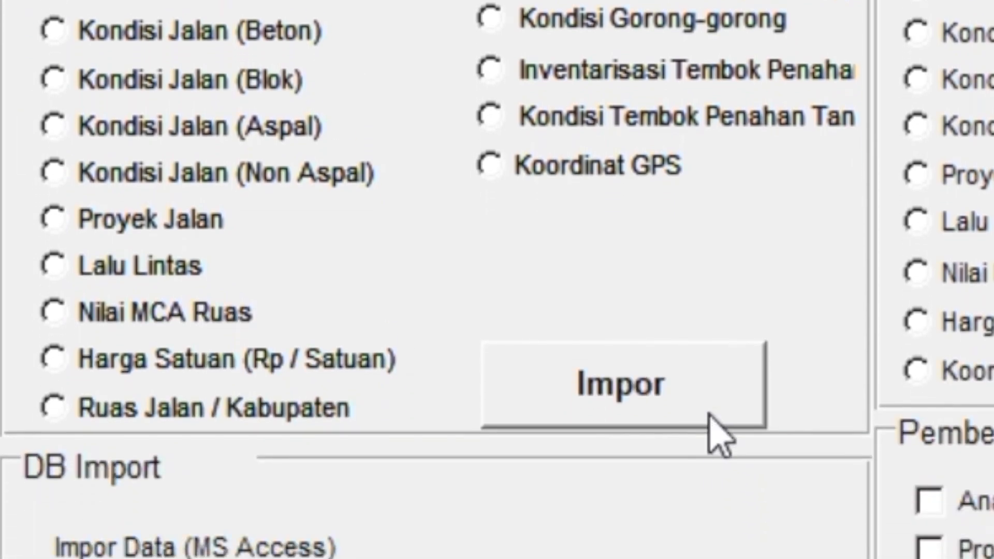
pyautogui.click(707, 402)
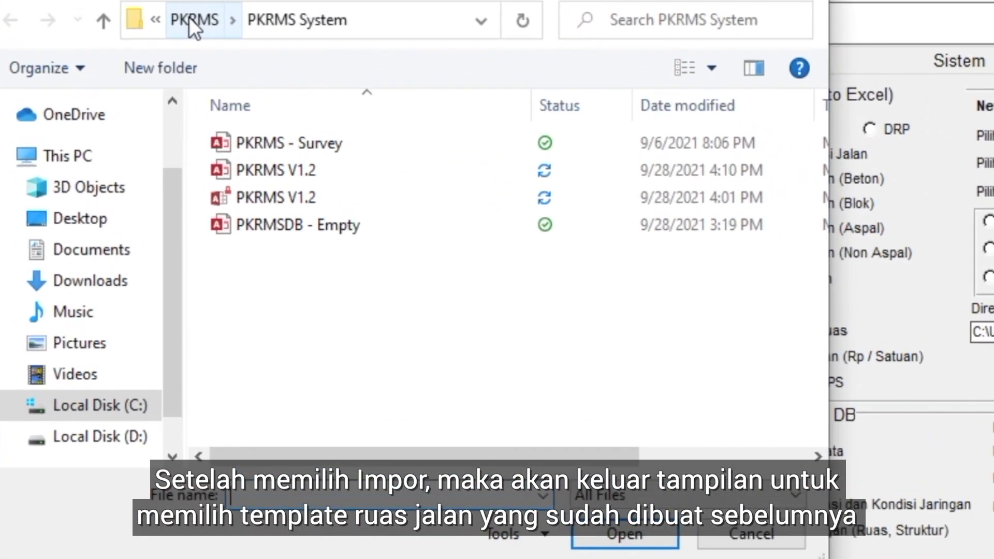
pyautogui.click(116, 57)
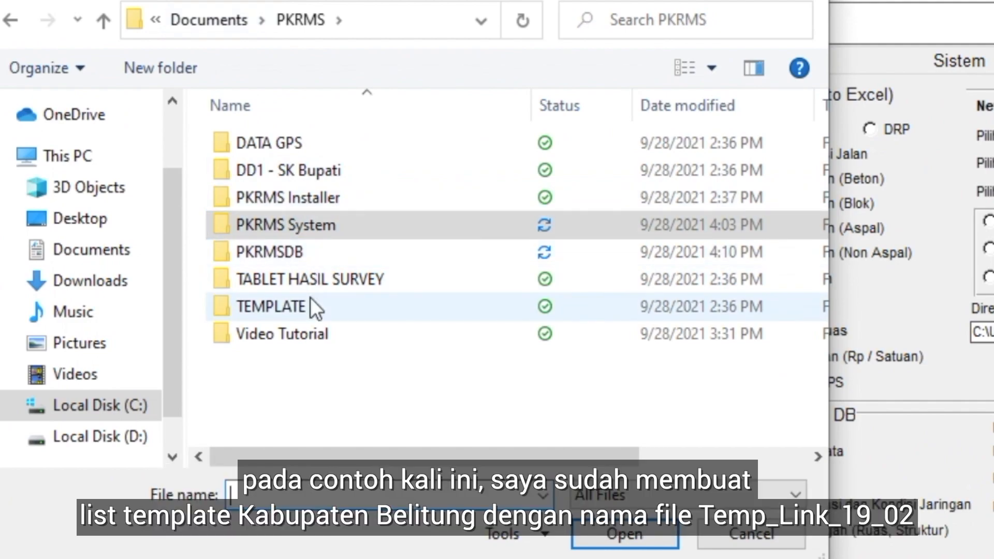
pyautogui.doubleClick(306, 306)
pyautogui.click(319, 170)
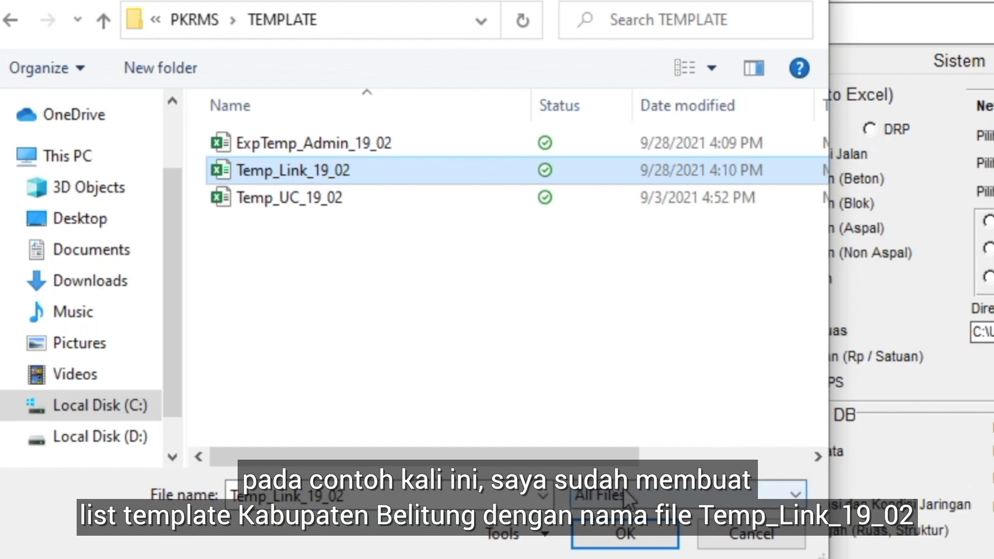
pyautogui.click(638, 543)
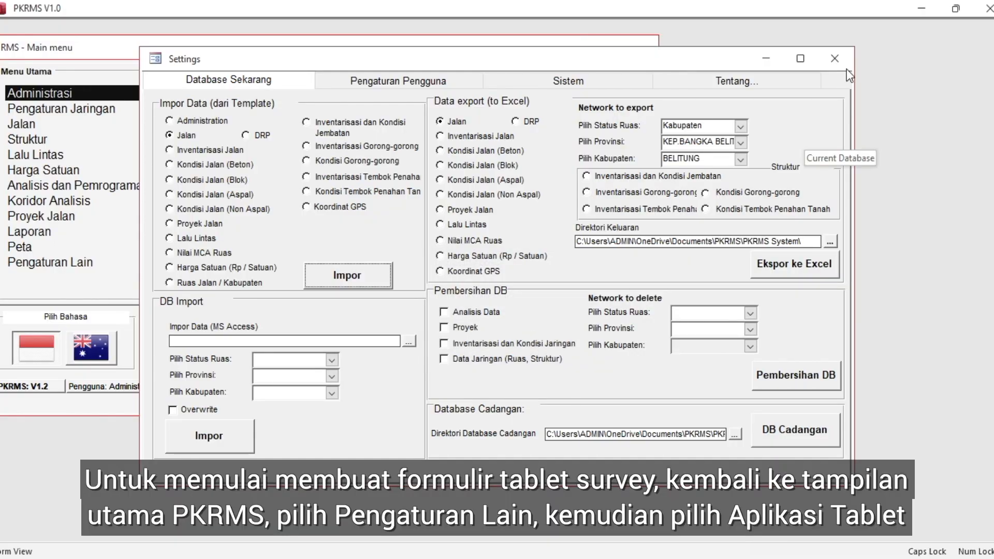
# Close the Settings window and open Aplikasi Tablet under Pengaturan Lain
pyautogui.click(836, 58)
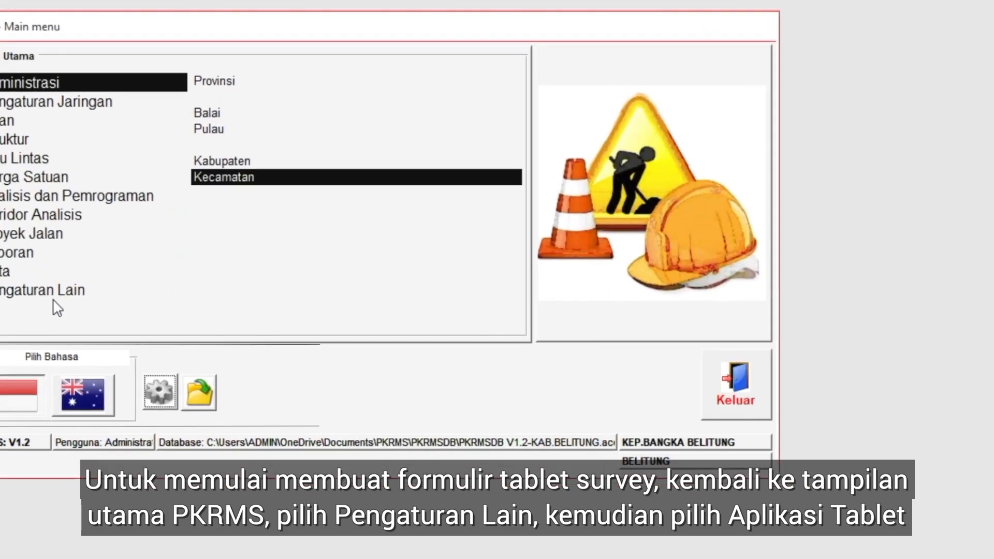
pyautogui.click(52, 263)
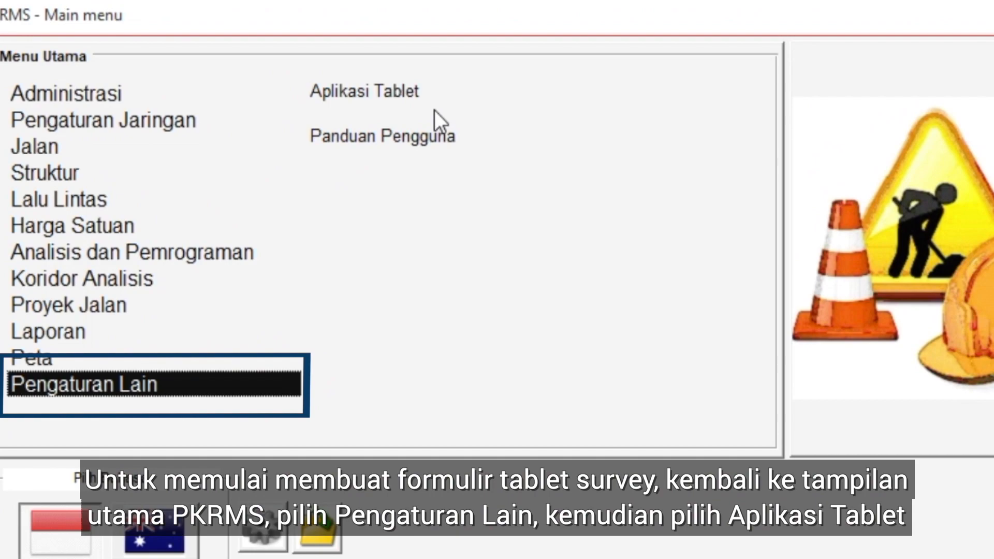
pyautogui.click(400, 89)
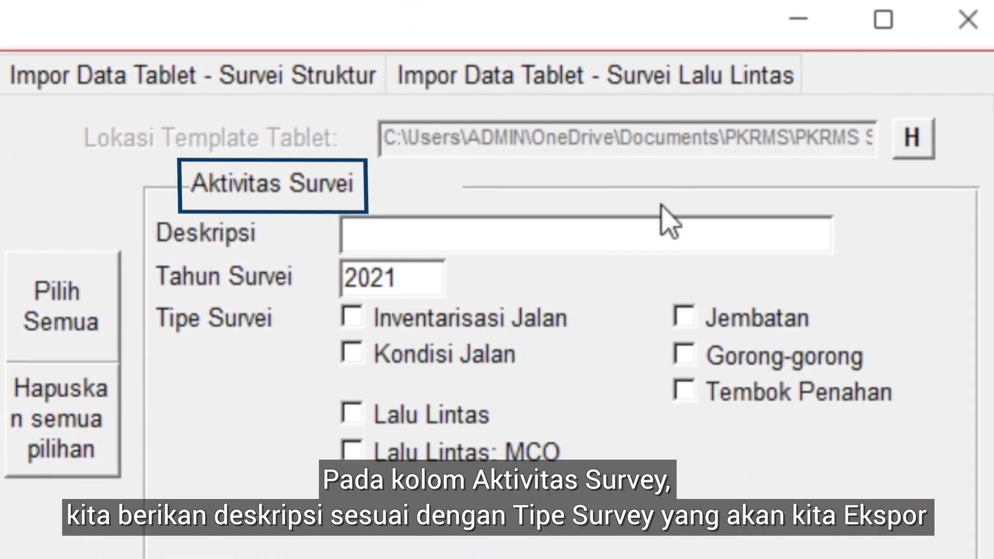
# Enter INVENTARIS JALAN as the description of the survey activity for the tablet export
pyautogui.click(613, 224)
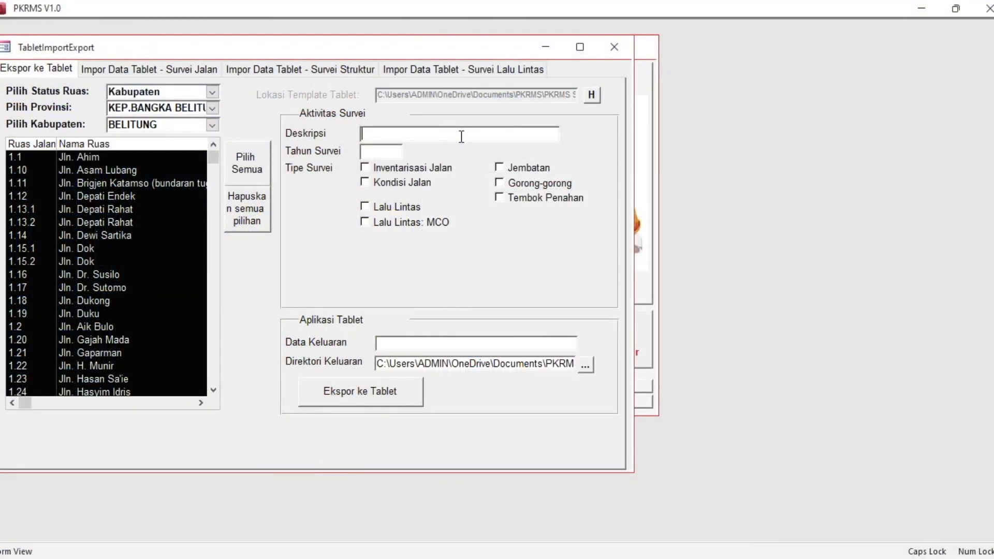
pyautogui.write('IN')
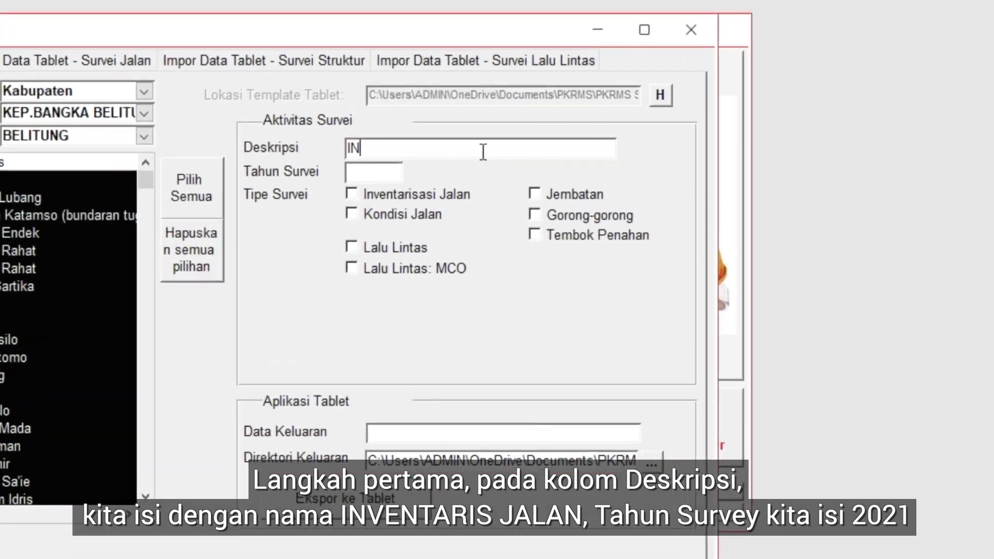
pyautogui.write('VENTA')
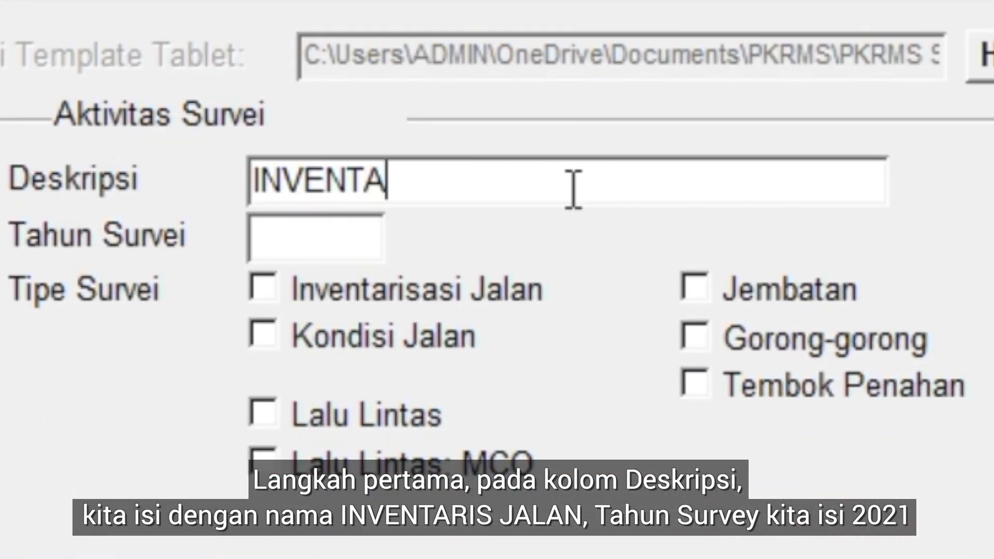
pyautogui.write('RIS JALAN')
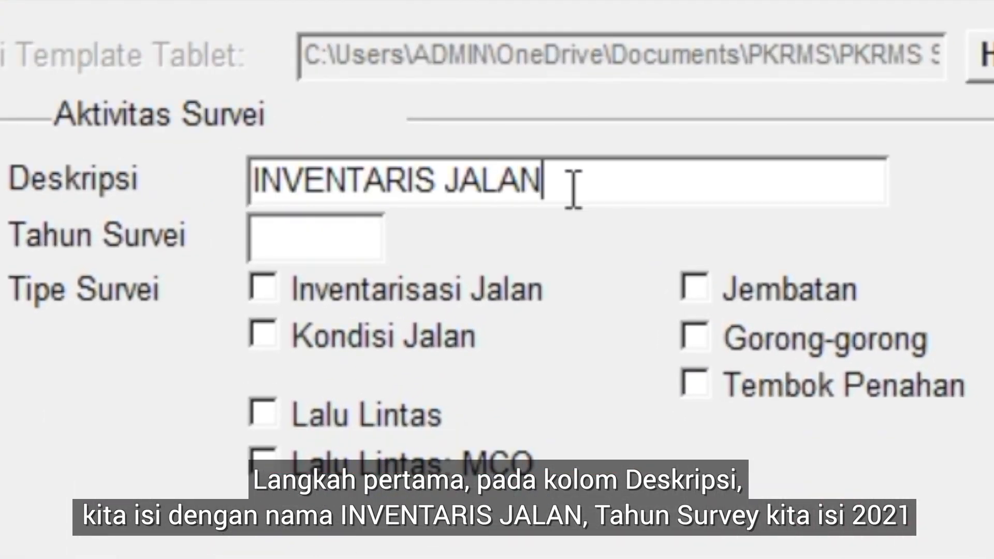
# Set the survey year to 2021, the survey type to Inventarisasi Jalan and the road data collection to Perkerasan
pyautogui.click(357, 228)
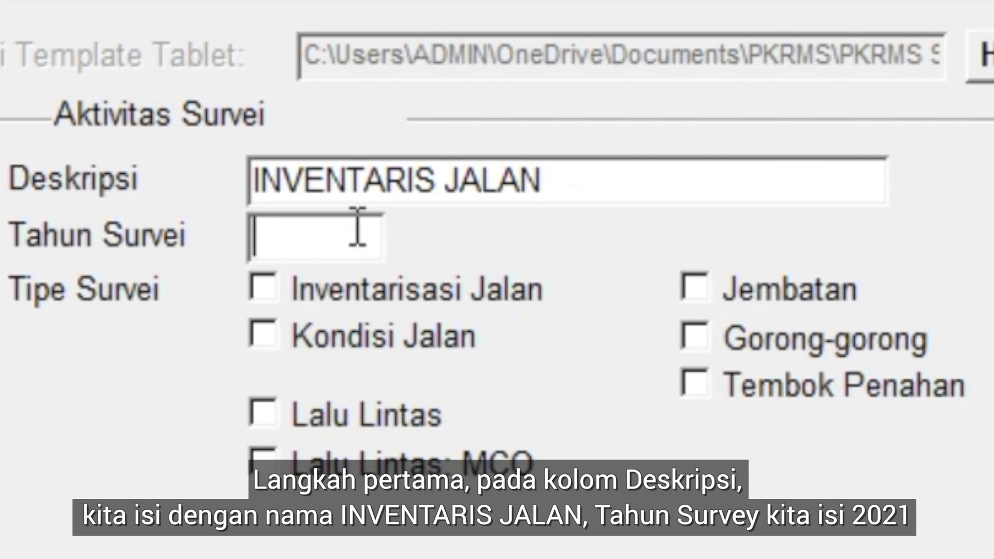
pyautogui.write('2021')
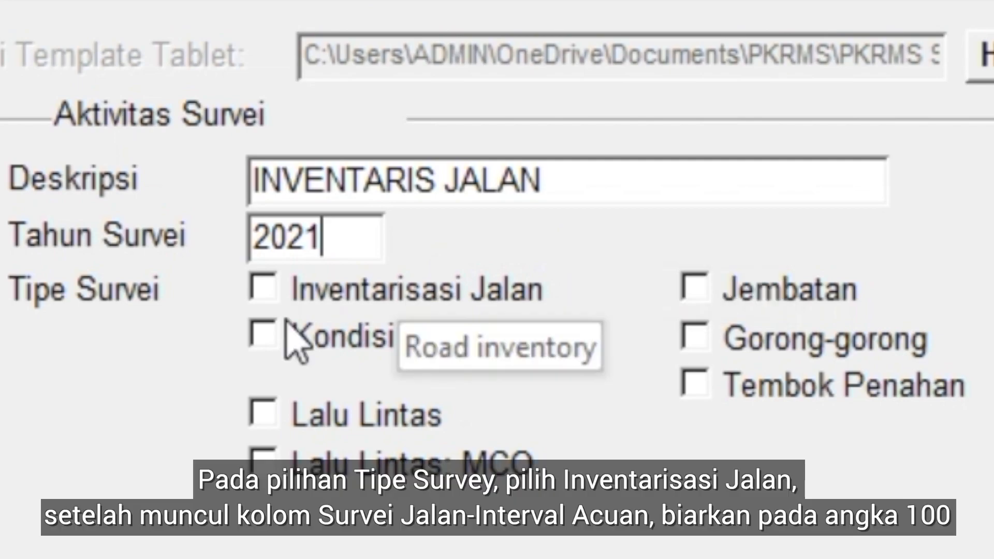
pyautogui.click(263, 284)
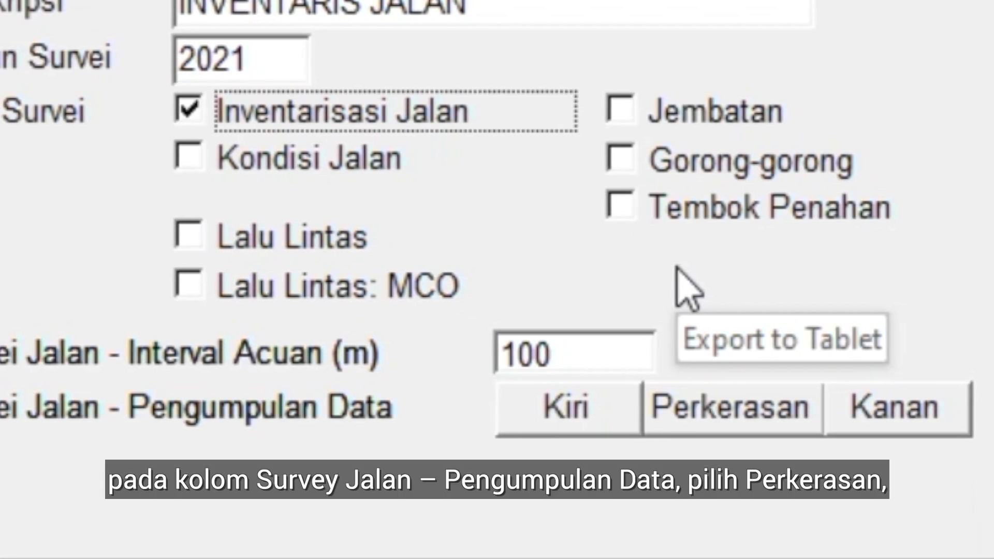
pyautogui.click(593, 405)
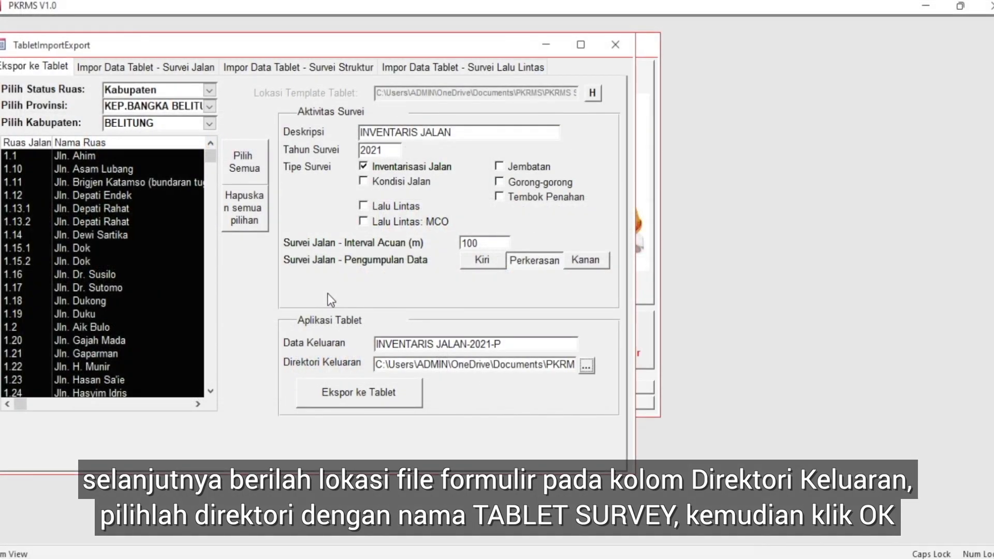
# Set the output directory to the TABLET SURVEY folder in PKRMS and export the Perkerasan road inventory form for the tablet
pyautogui.click(586, 366)
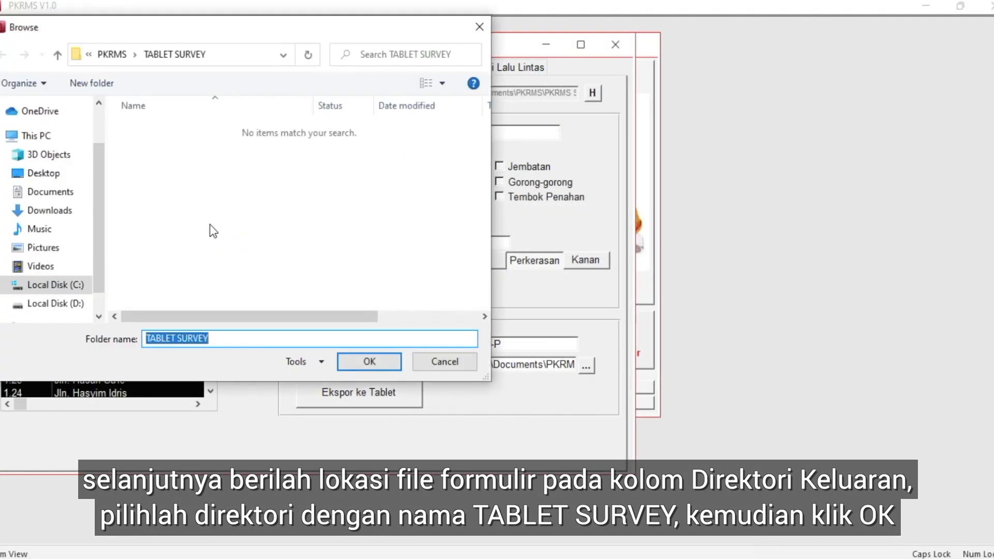
pyautogui.click(112, 54)
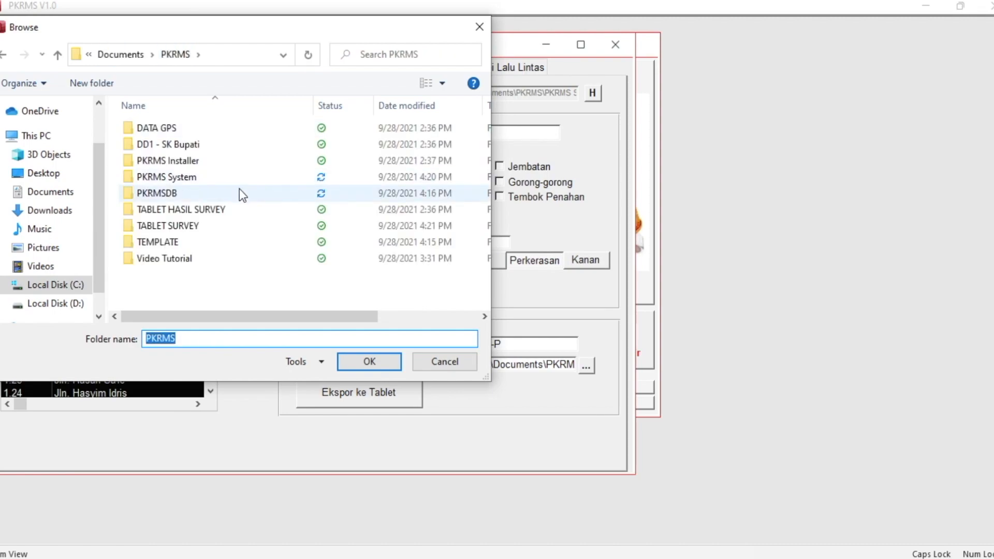
pyautogui.click(202, 225)
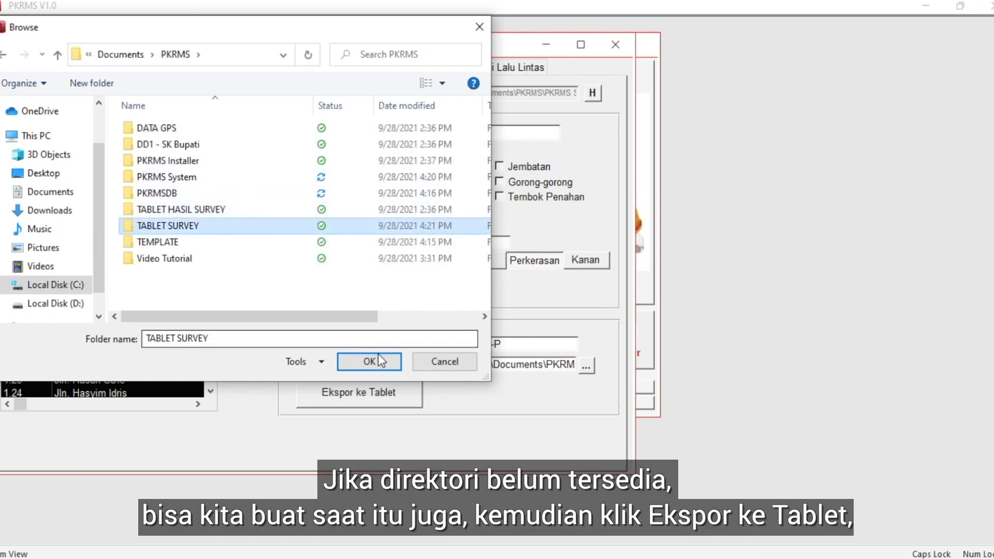
pyautogui.click(378, 367)
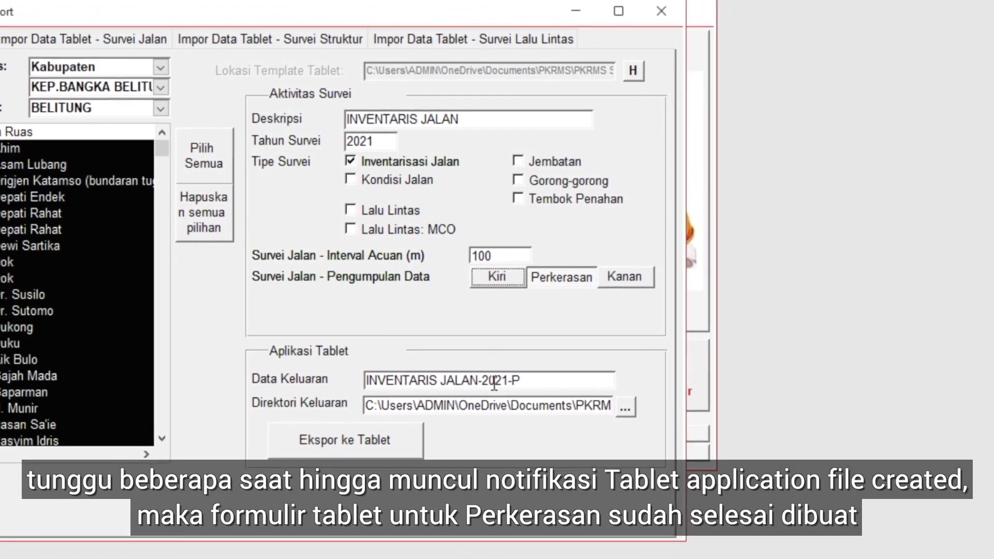
pyautogui.click(376, 449)
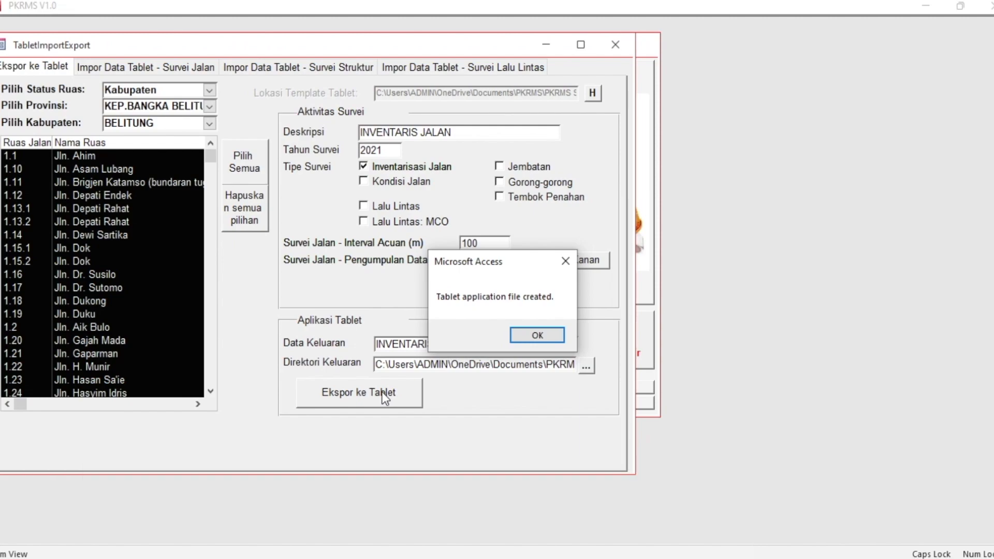
pyautogui.click(529, 335)
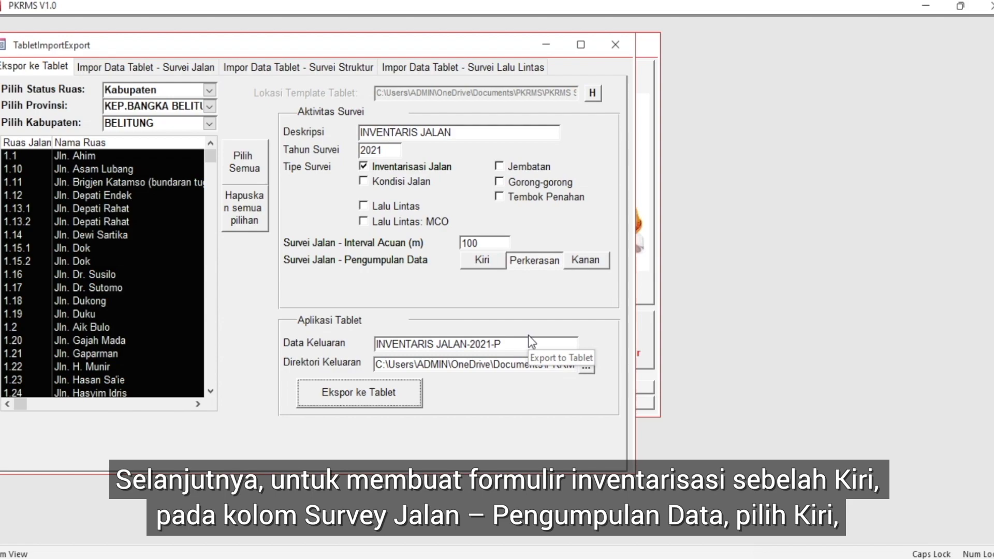
# Switch the road data collection from Perkerasan to Kiri and export that road inventory form for the tablet
pyautogui.click(489, 259)
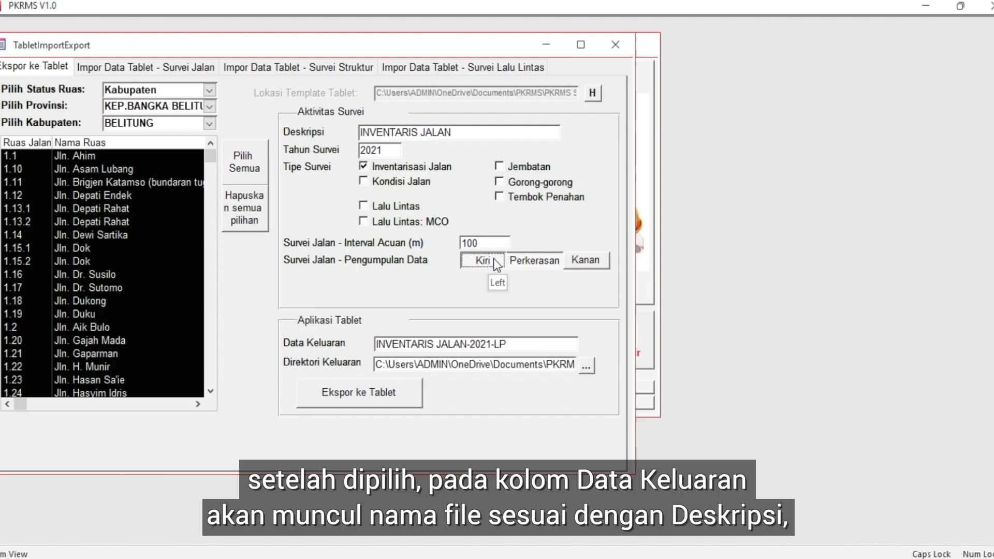
pyautogui.click(534, 260)
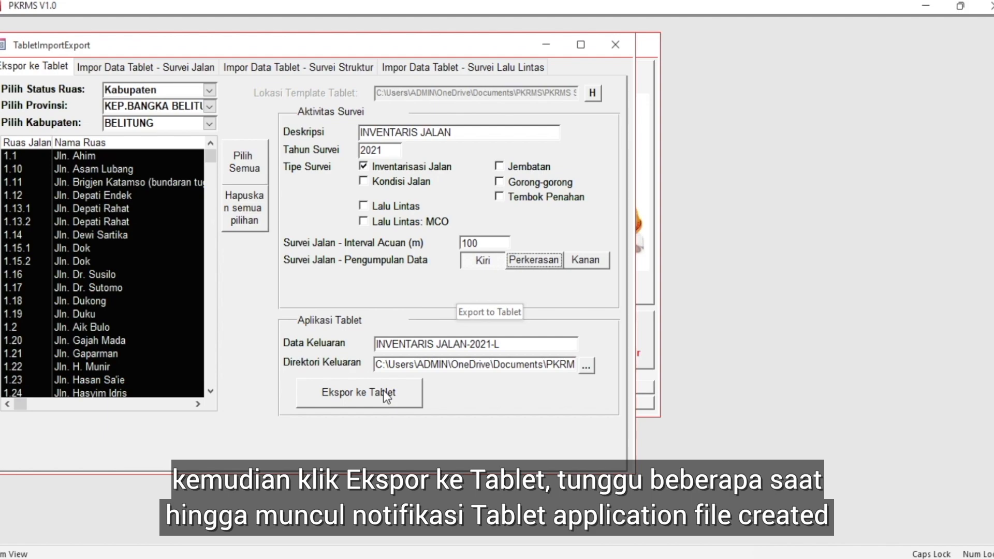
pyautogui.click(383, 391)
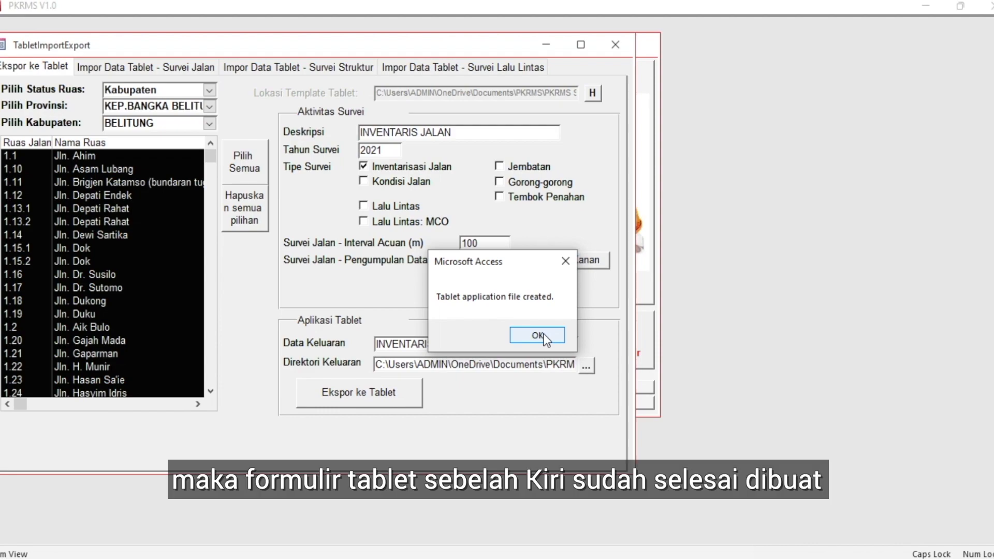
pyautogui.click(542, 335)
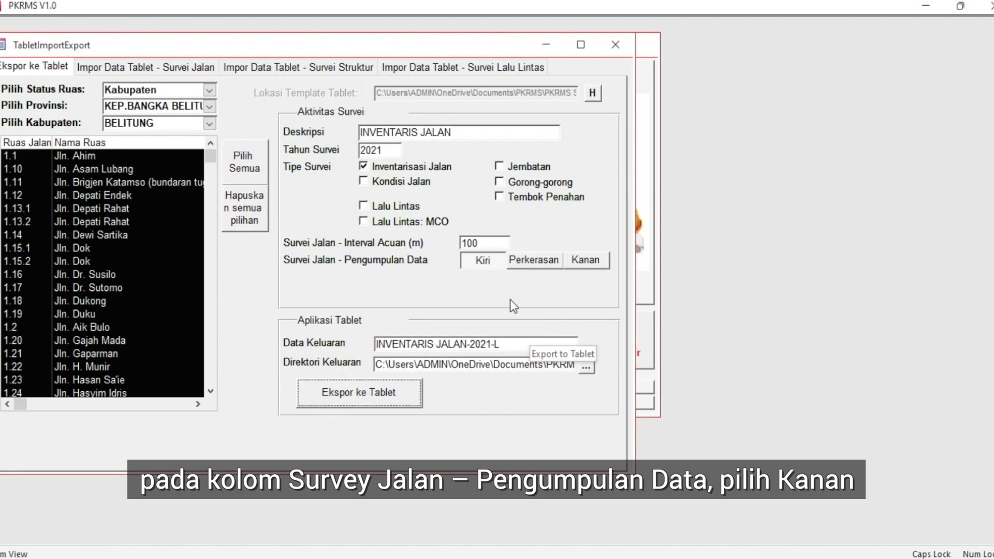
# Switch the road data collection from Kiri to Kanan and export that road inventory form for the tablet
pyautogui.click(486, 261)
pyautogui.click(486, 263)
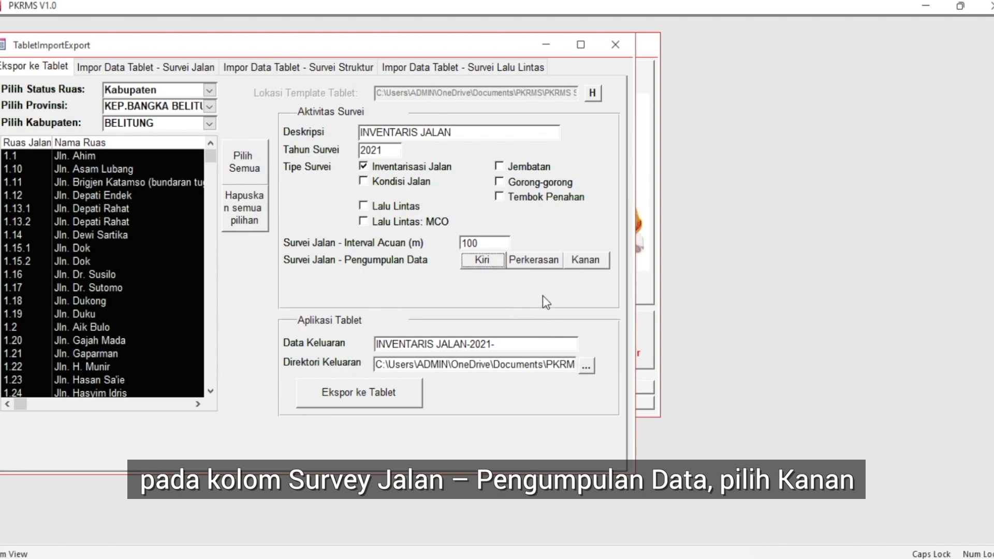
pyautogui.click(592, 262)
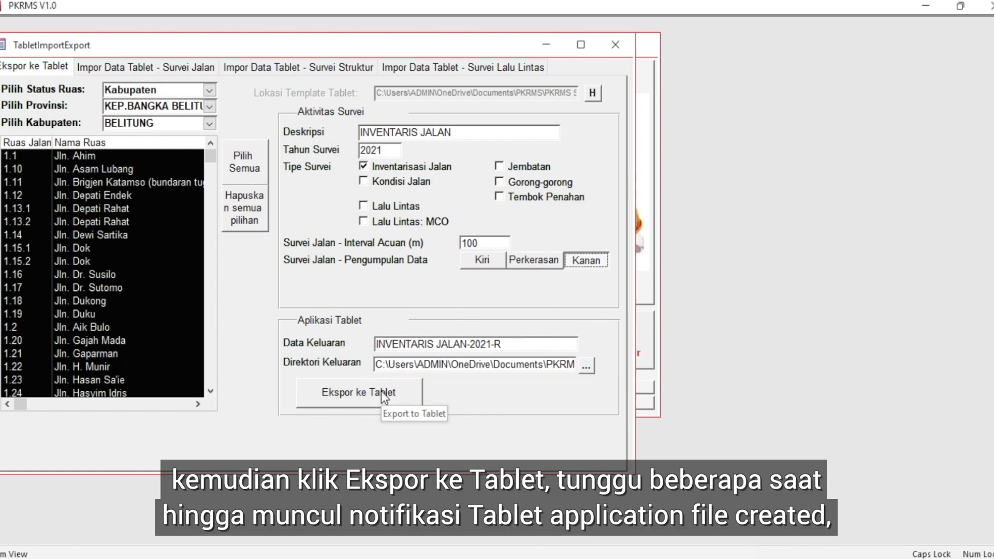
pyautogui.click(381, 392)
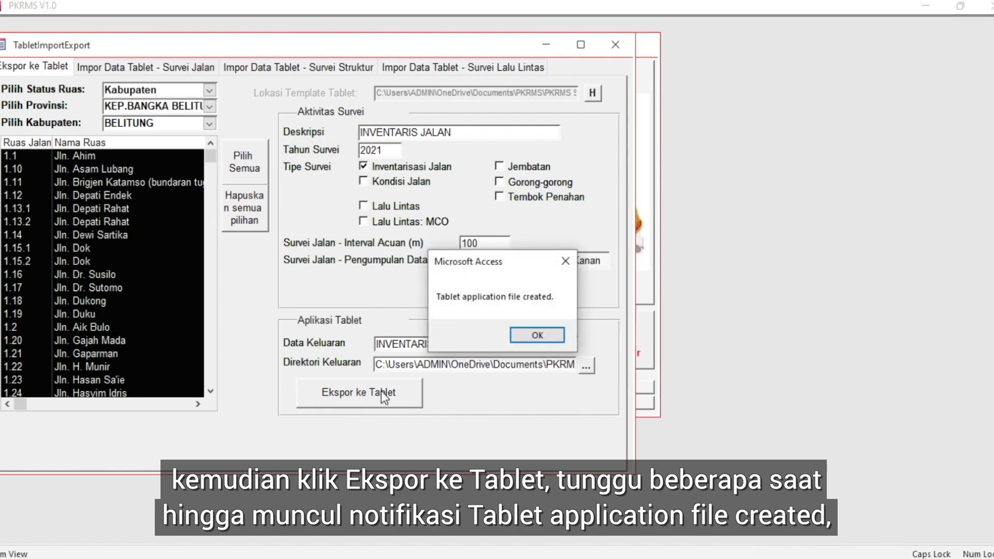
pyautogui.click(538, 335)
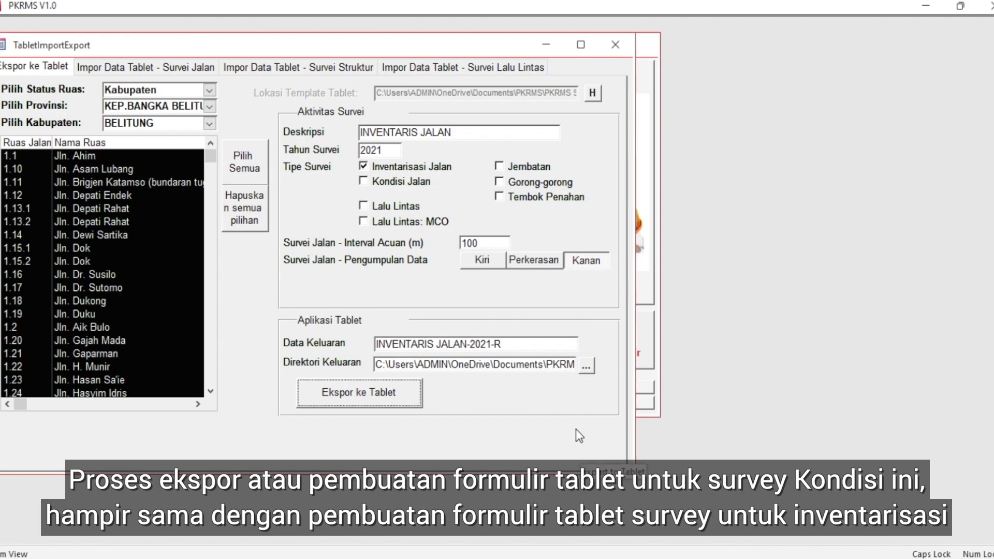
# Change the survey type to Kondisi Jalan and the survey description to KONDISI JALAN
pyautogui.click(364, 181)
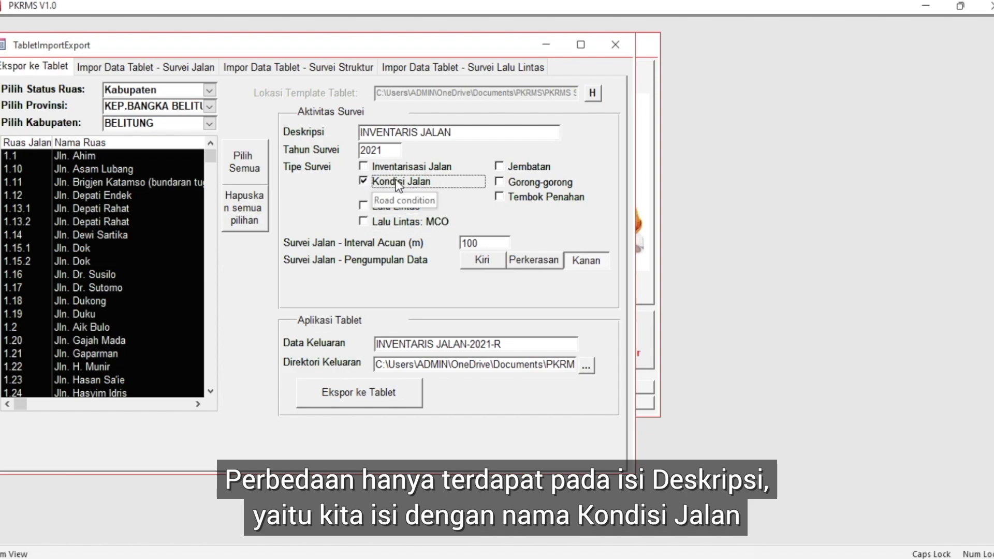
pyautogui.moveTo(417, 132); pyautogui.dragTo(265, 127)
pyautogui.write('KONDIS')
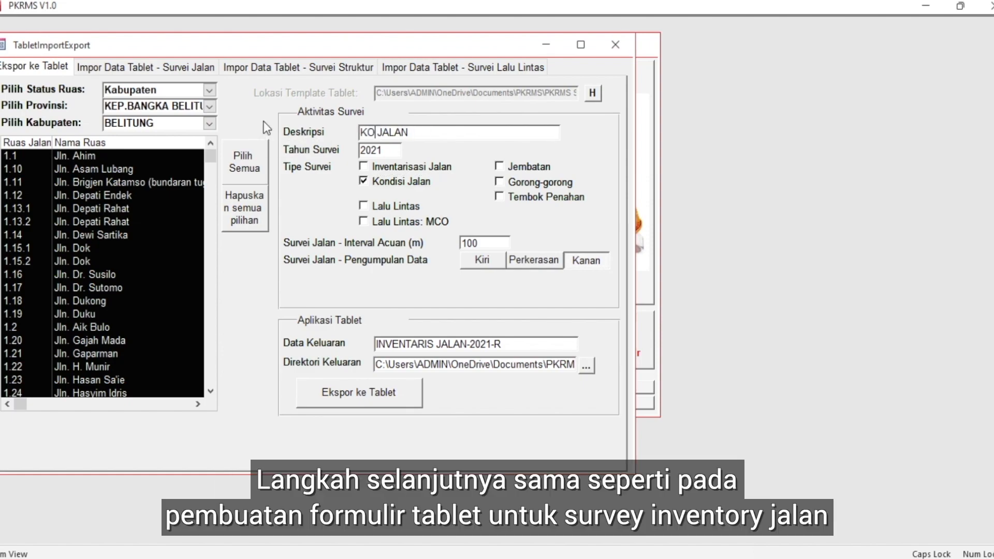
pyautogui.write('IS')
# Set the road data collection to Perkerasan only and export the road condition form for the tablet
pyautogui.click(534, 260)
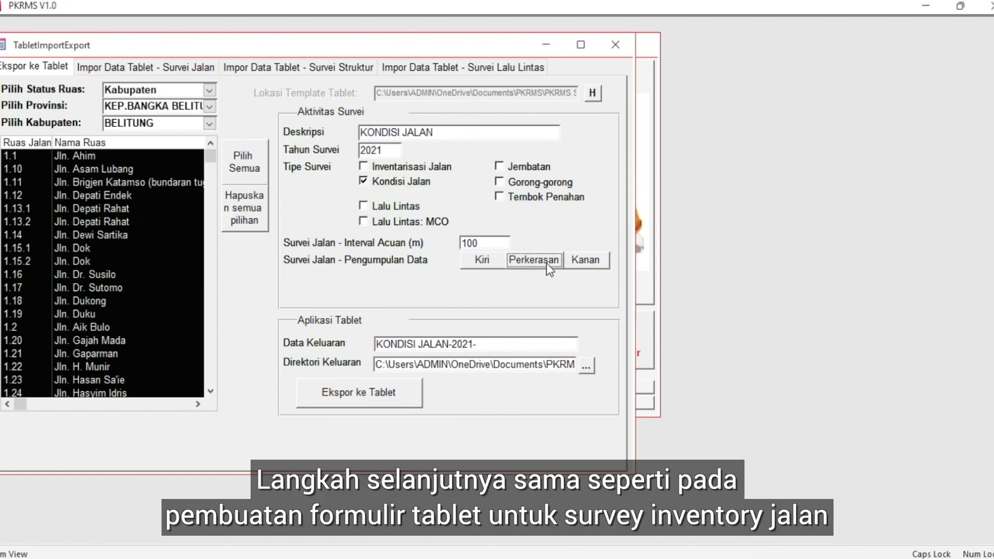
pyautogui.click(546, 262)
pyautogui.click(393, 393)
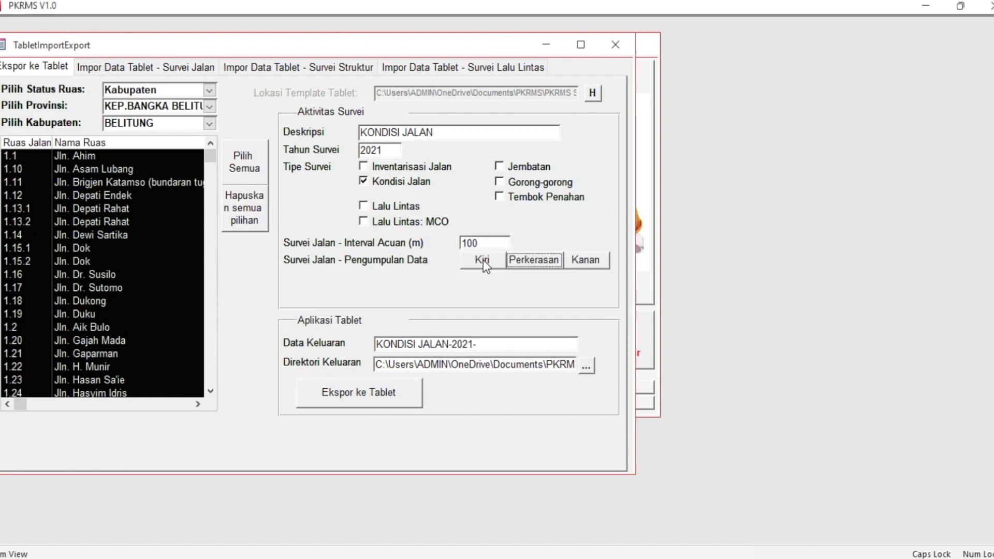
# Set the road data collection to Kiri and export that road condition form for the tablet
pyautogui.click(483, 260)
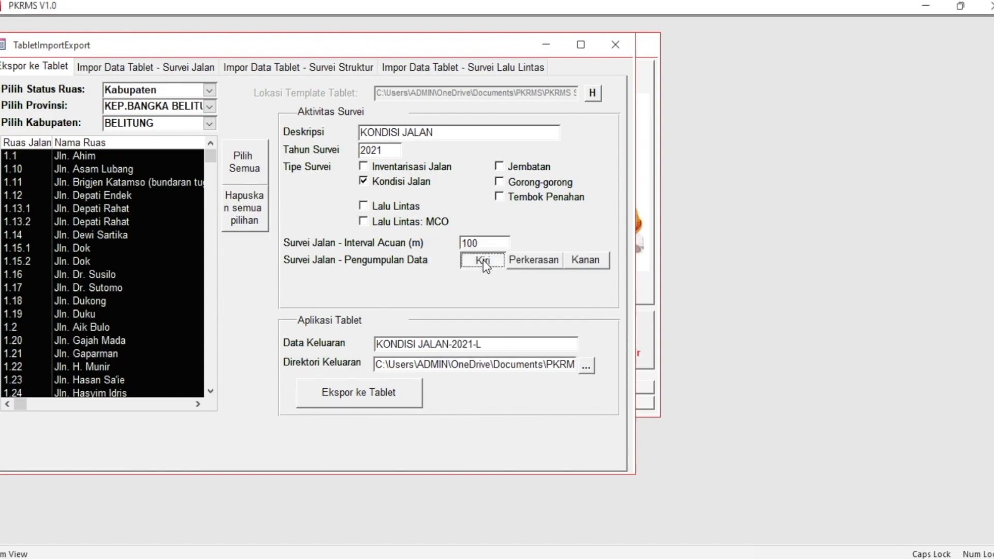
pyautogui.click(400, 394)
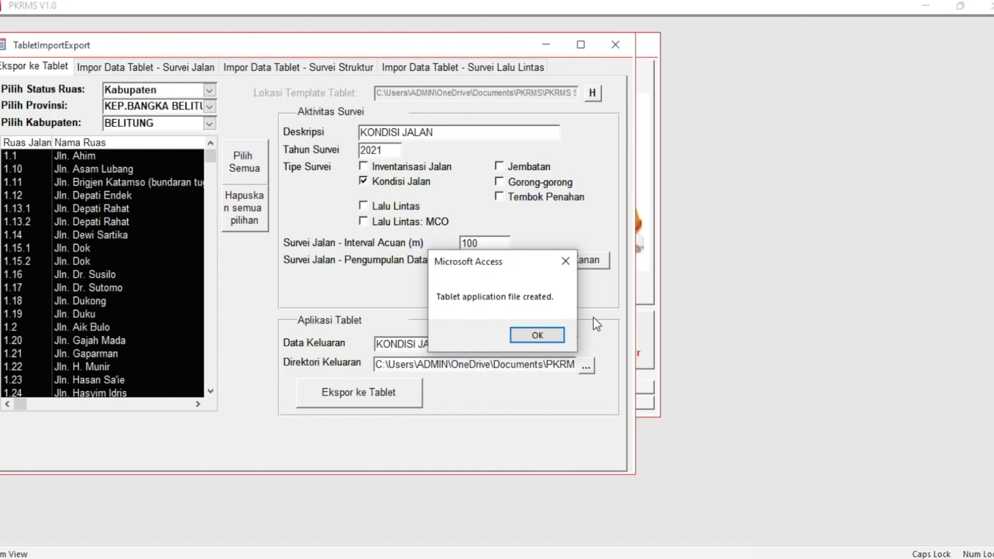
pyautogui.click(542, 331)
# Replace Kiri with Kanan as the road data collection and export that road condition form for the tablet
pyautogui.click(495, 266)
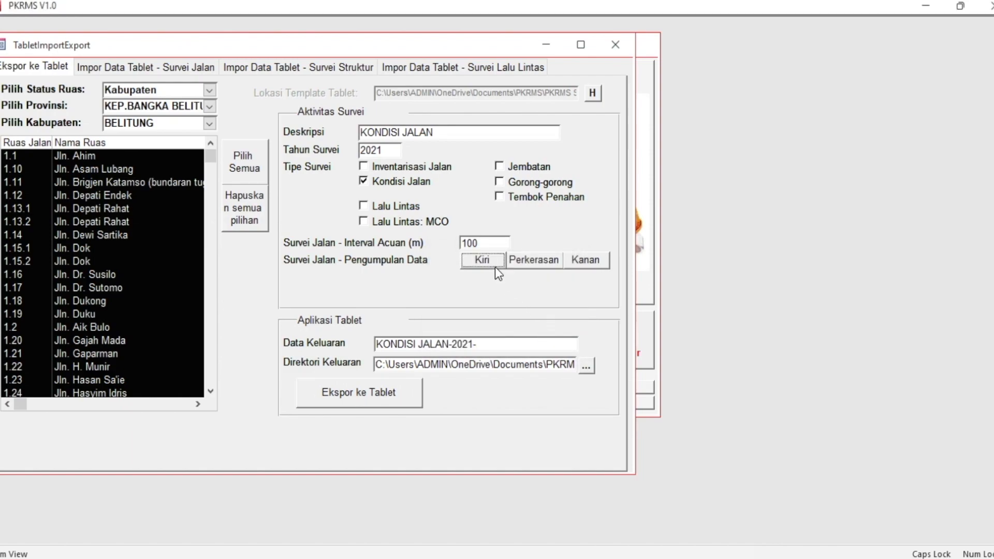
pyautogui.click(599, 262)
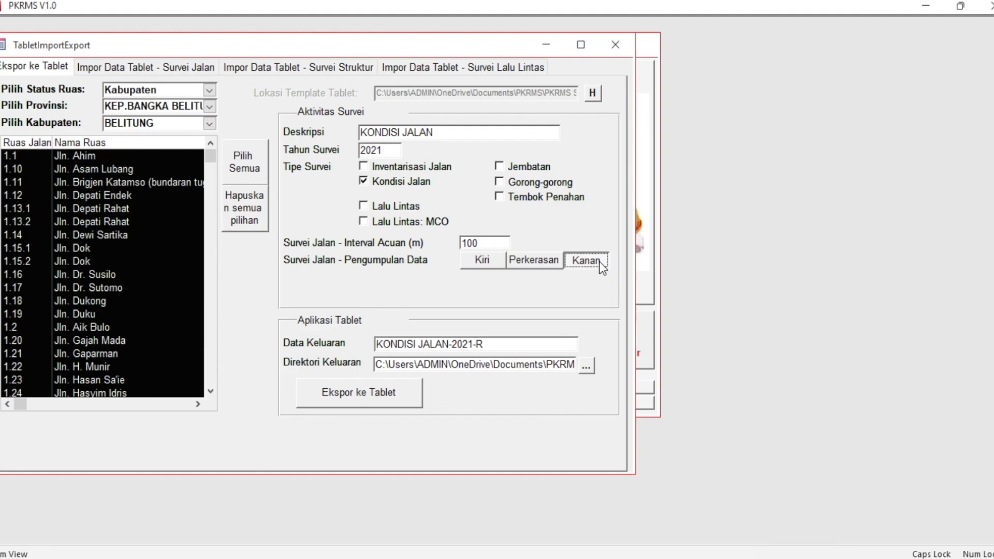
pyautogui.click(383, 394)
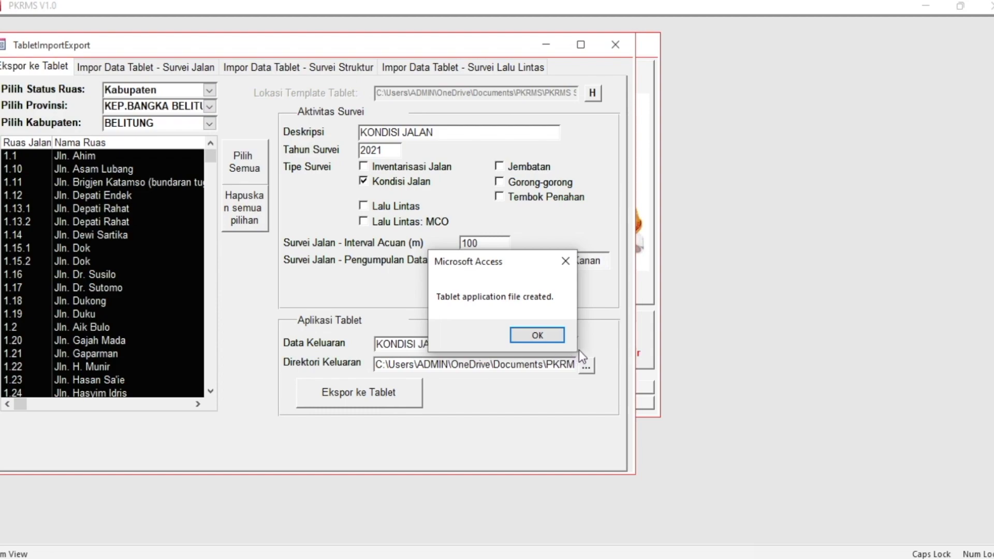
pyautogui.click(546, 334)
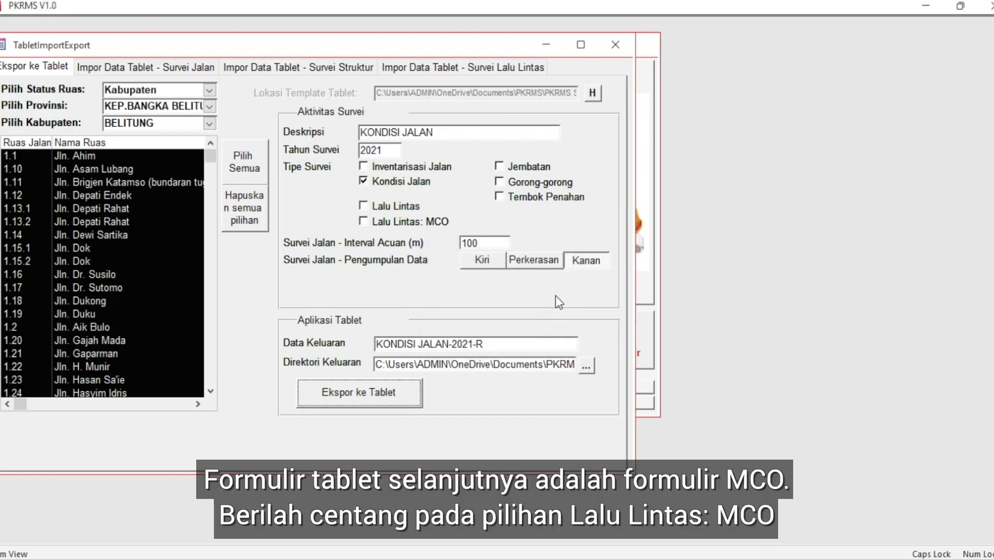
# Deselect Kanan, set the survey type to Lalu Lintas: MCO with the description MCO, and export the tablet form
pyautogui.click(587, 260)
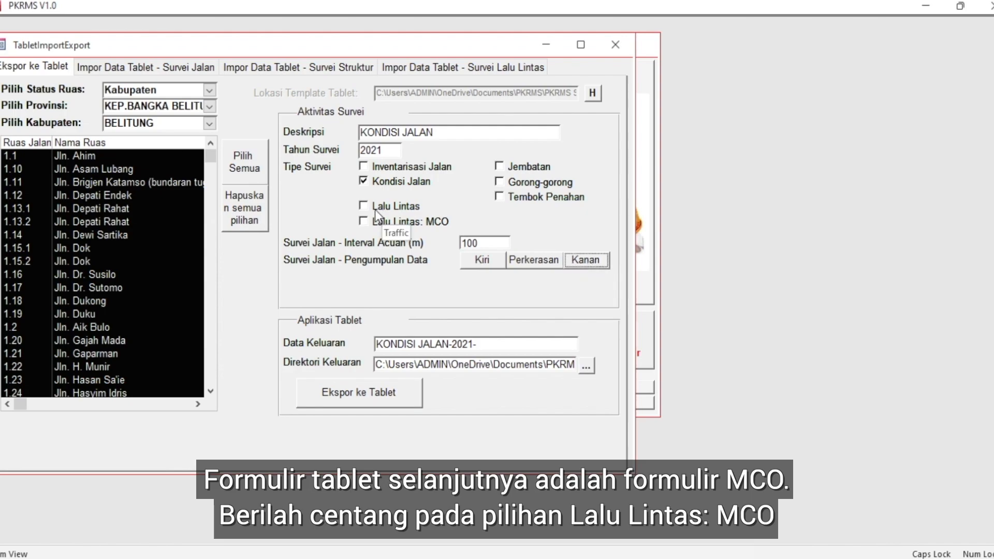
pyautogui.click(363, 221)
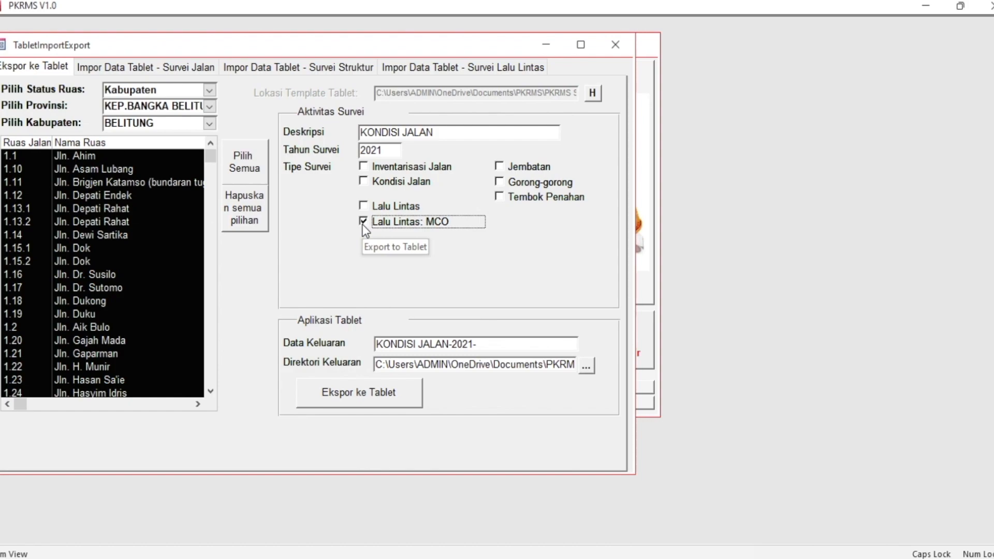
pyautogui.moveTo(445, 133); pyautogui.dragTo(360, 133)
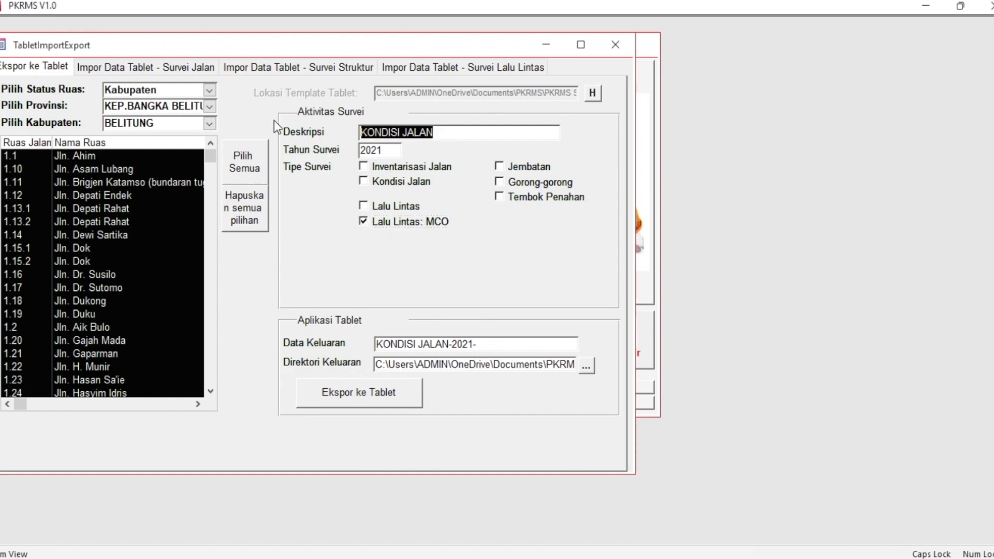
pyautogui.write('MCO')
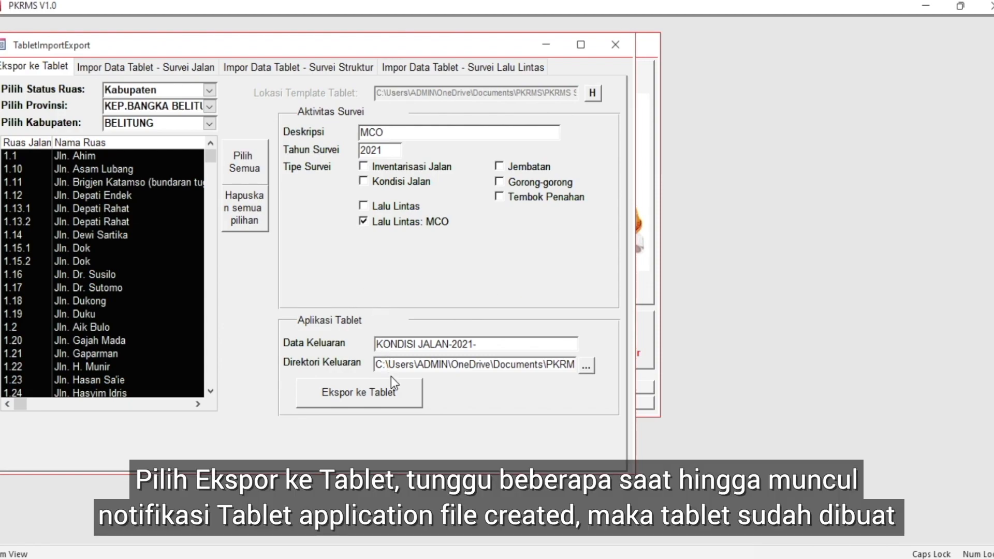
pyautogui.click(391, 395)
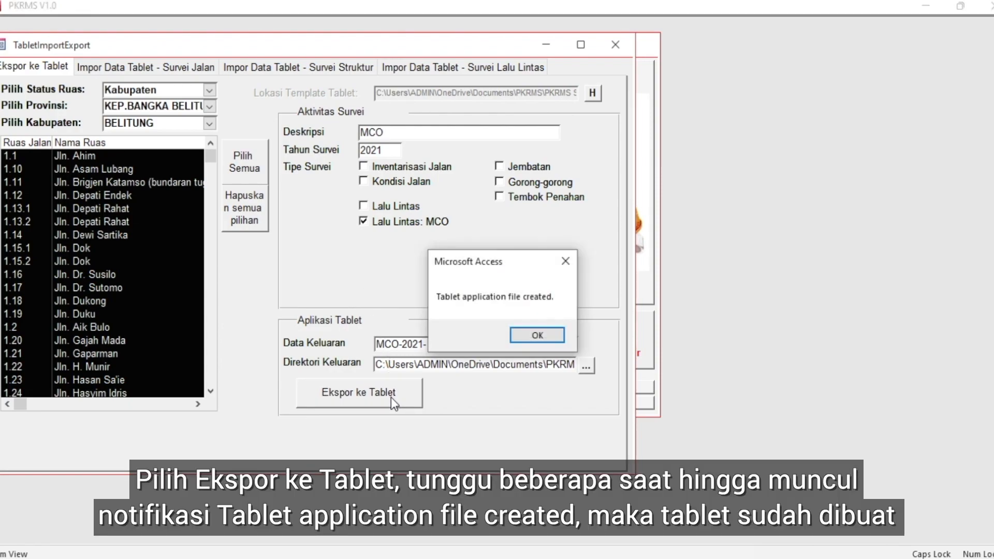
pyautogui.click(545, 337)
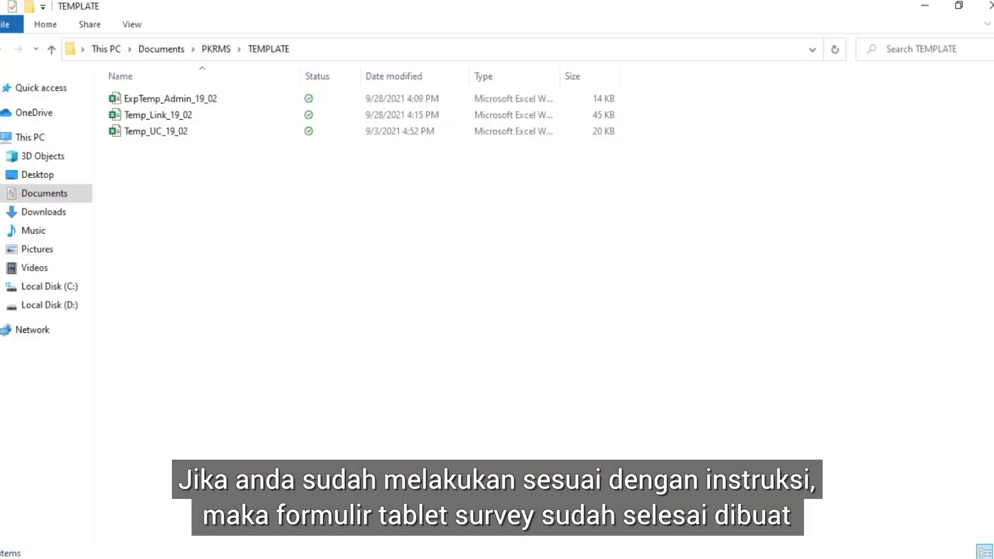
# In File Explorer, open the TABLET SURVEY folder under PKRMS and select all the exported survey forms
pyautogui.click(2, 54)
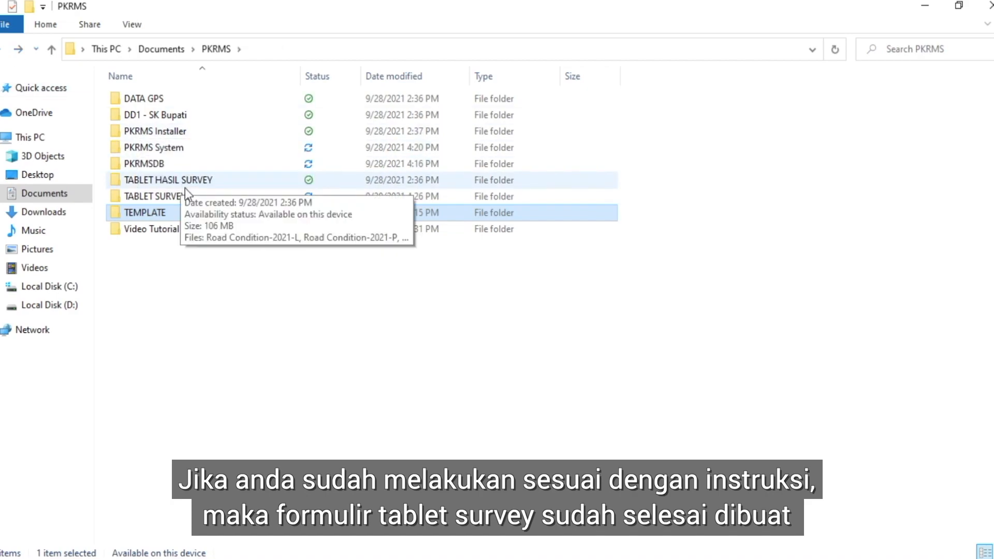
pyautogui.doubleClick(188, 201)
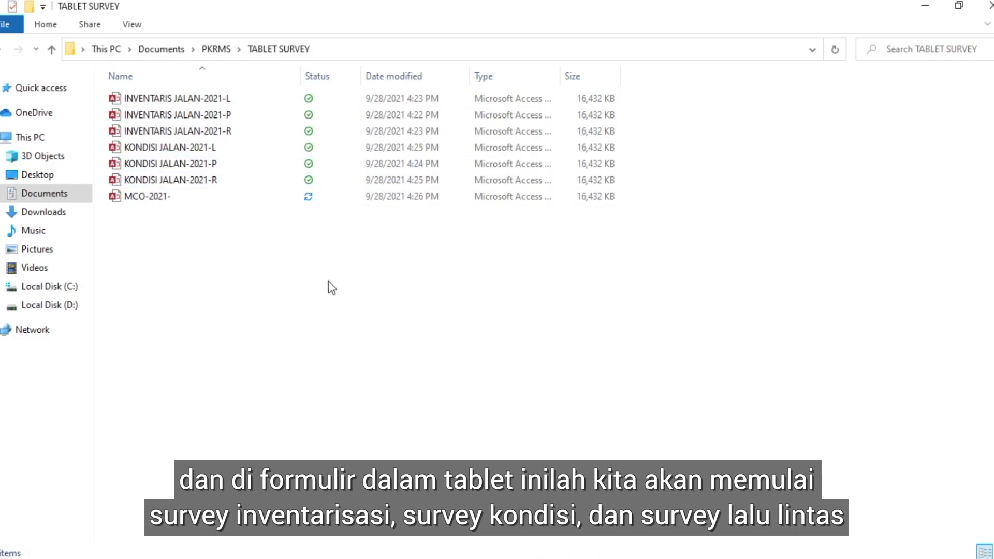
pyautogui.moveTo(303, 247); pyautogui.dragTo(165, 98)
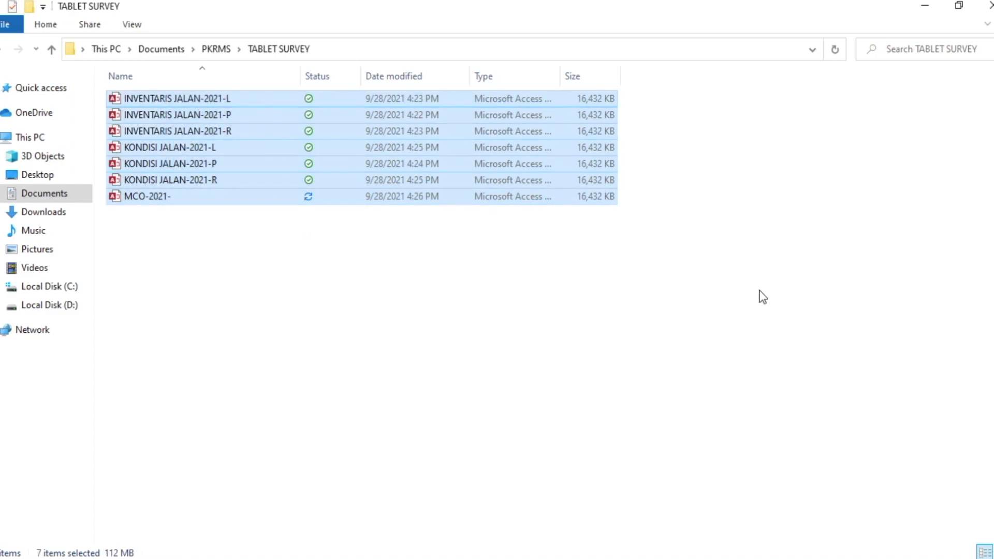